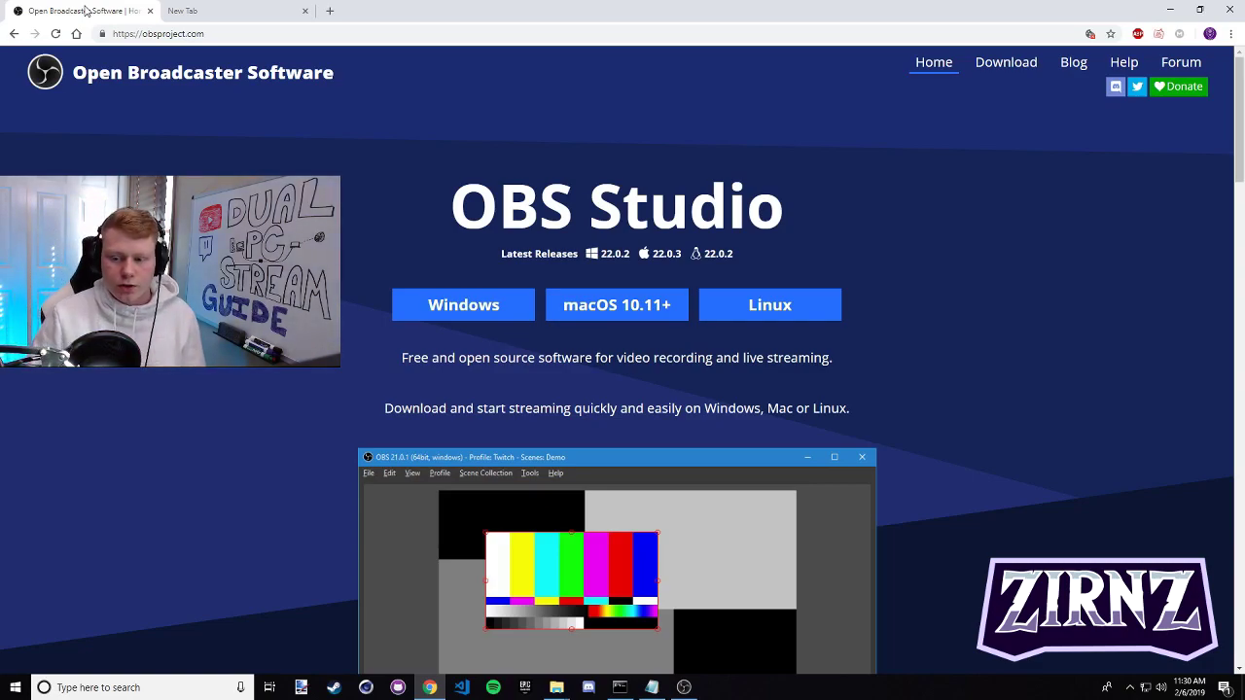
Step: Load the Streamlabs support article 'Streamlabs OBS and NDI' in a second Chrome tab
left_click(156, 33)
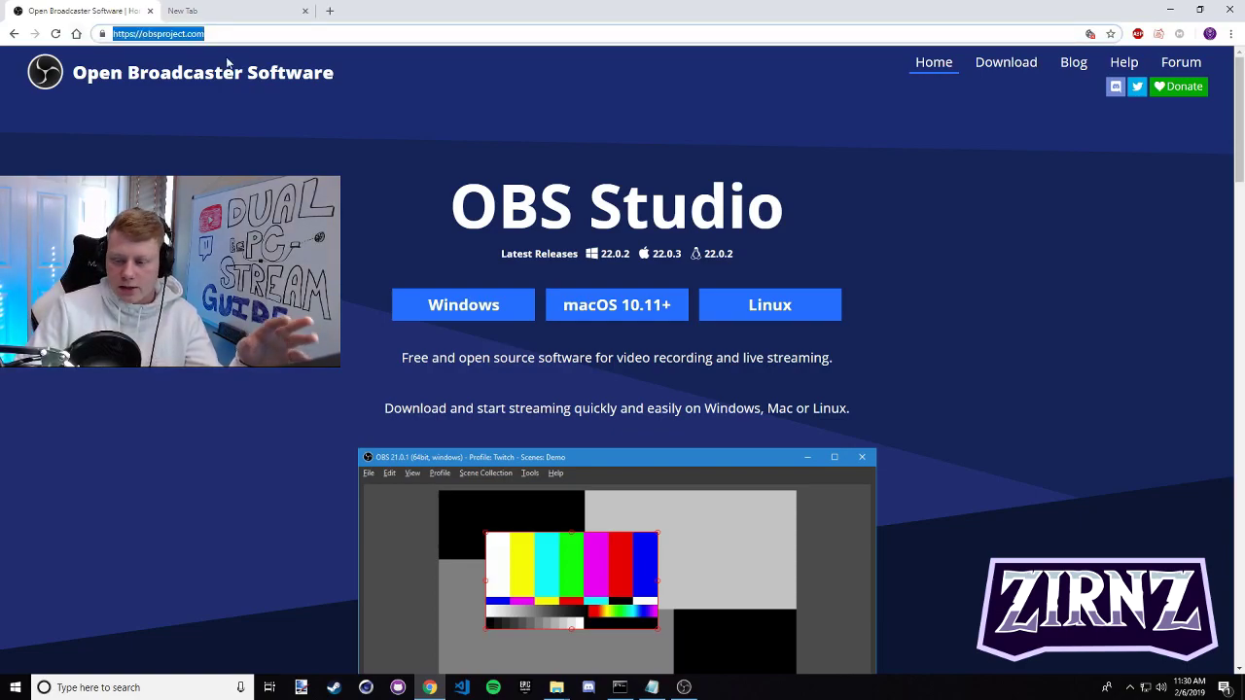
left_click(276, 125)
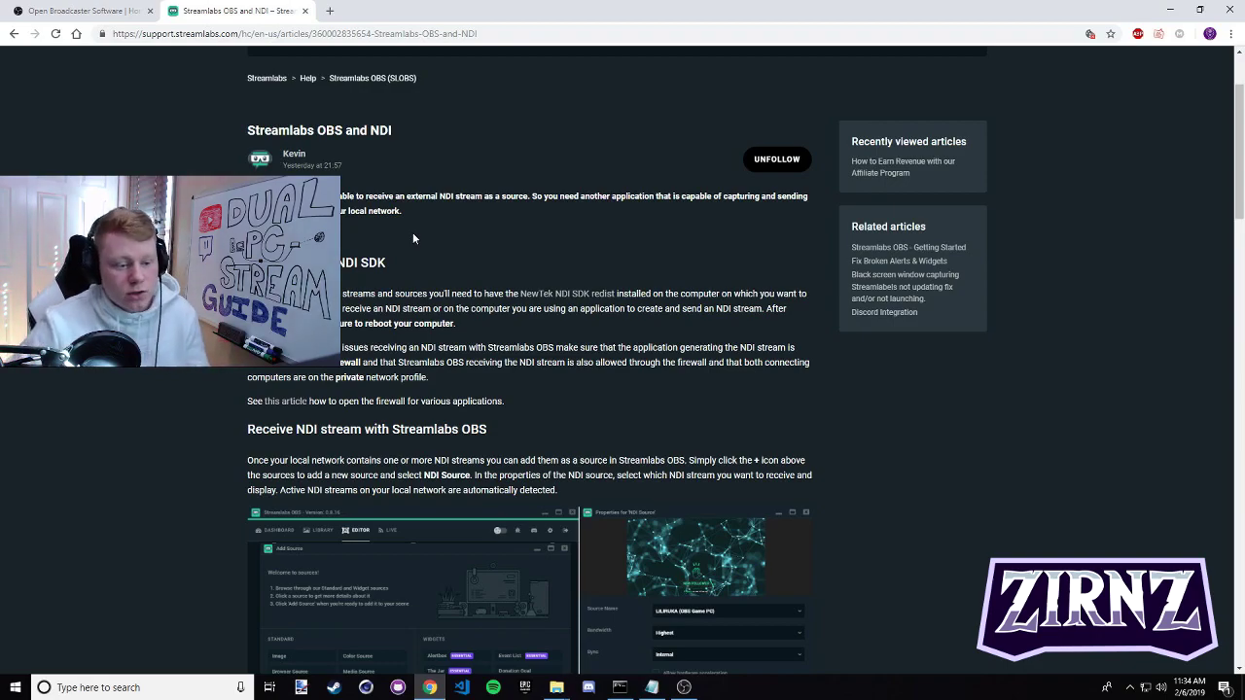
Step: Scroll to 'Install NewTek NDI SDK' and download the NewTek NDI SDK redist (NDI 3.8 Runtime) installer
scroll(482, 230, "up", 1)
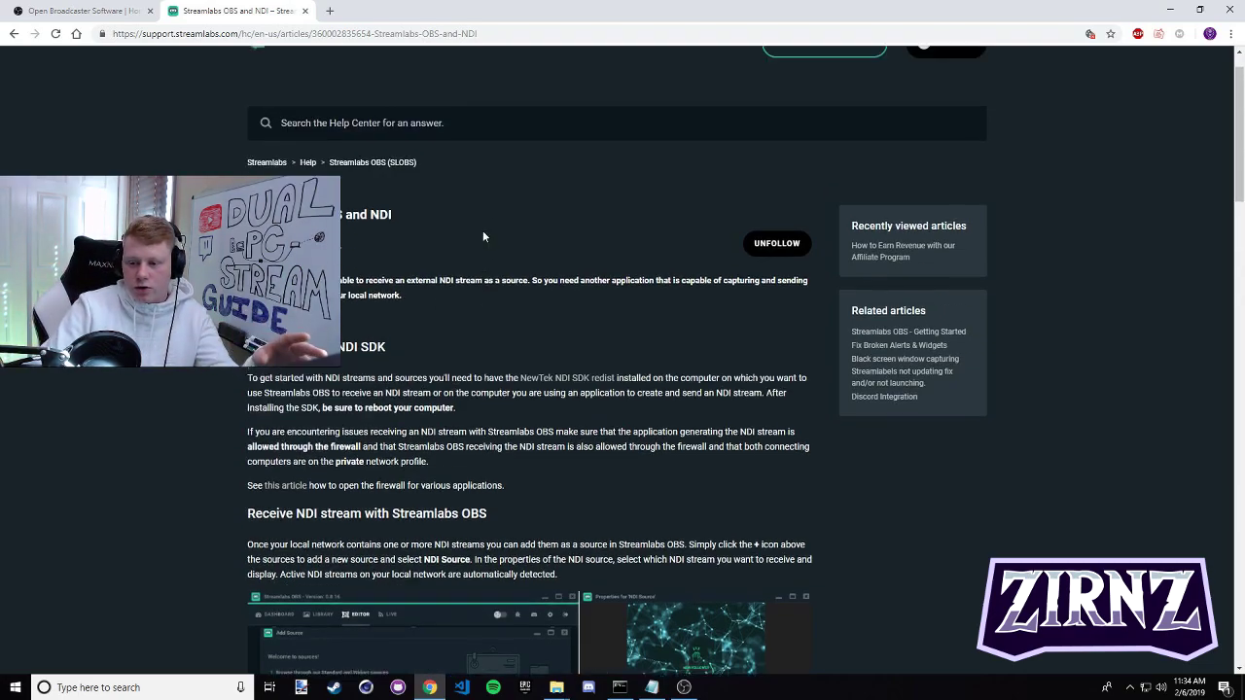
scroll(482, 231, "down", 2)
scroll(482, 231, "up", 1)
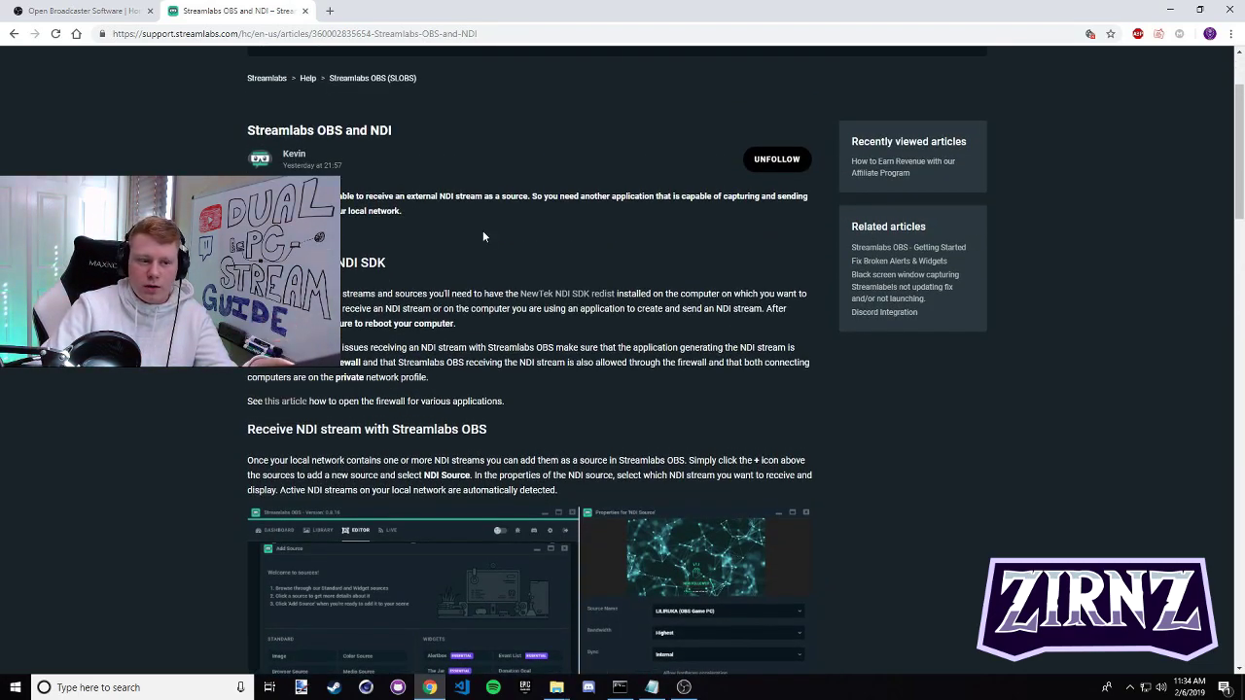
scroll(483, 235, "up", 2)
left_click_drag(526, 662, 408, 268)
left_click(408, 267)
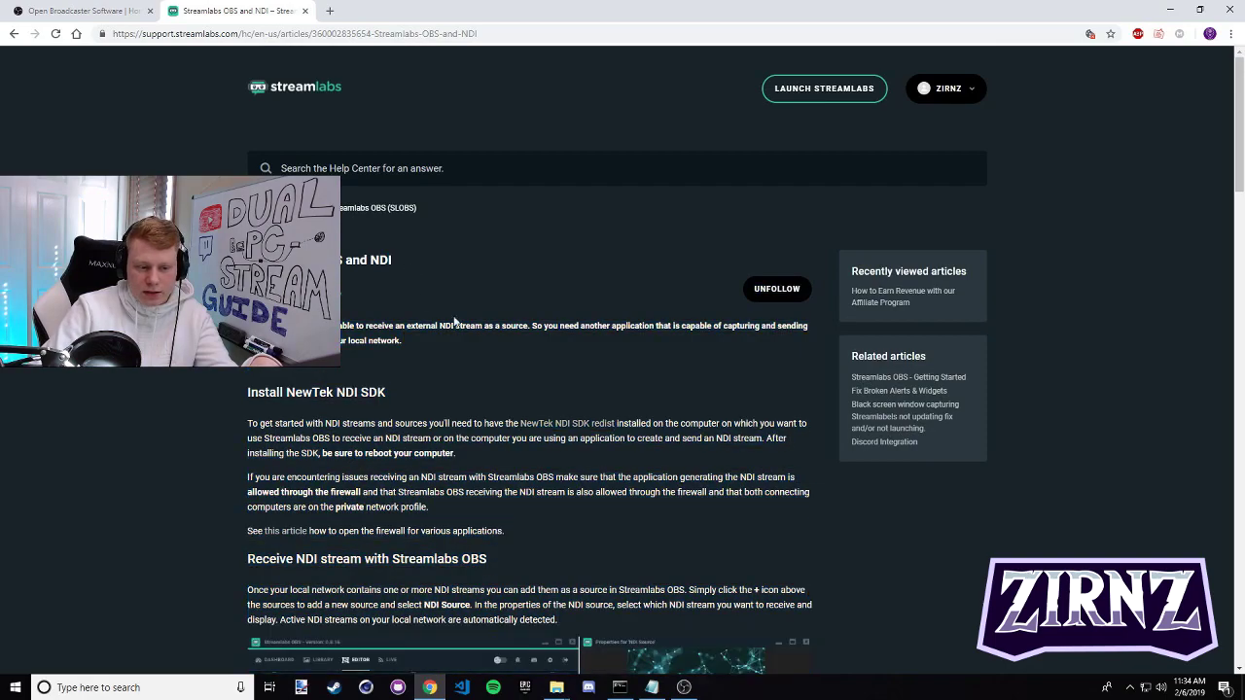
scroll(506, 337, "down", 2)
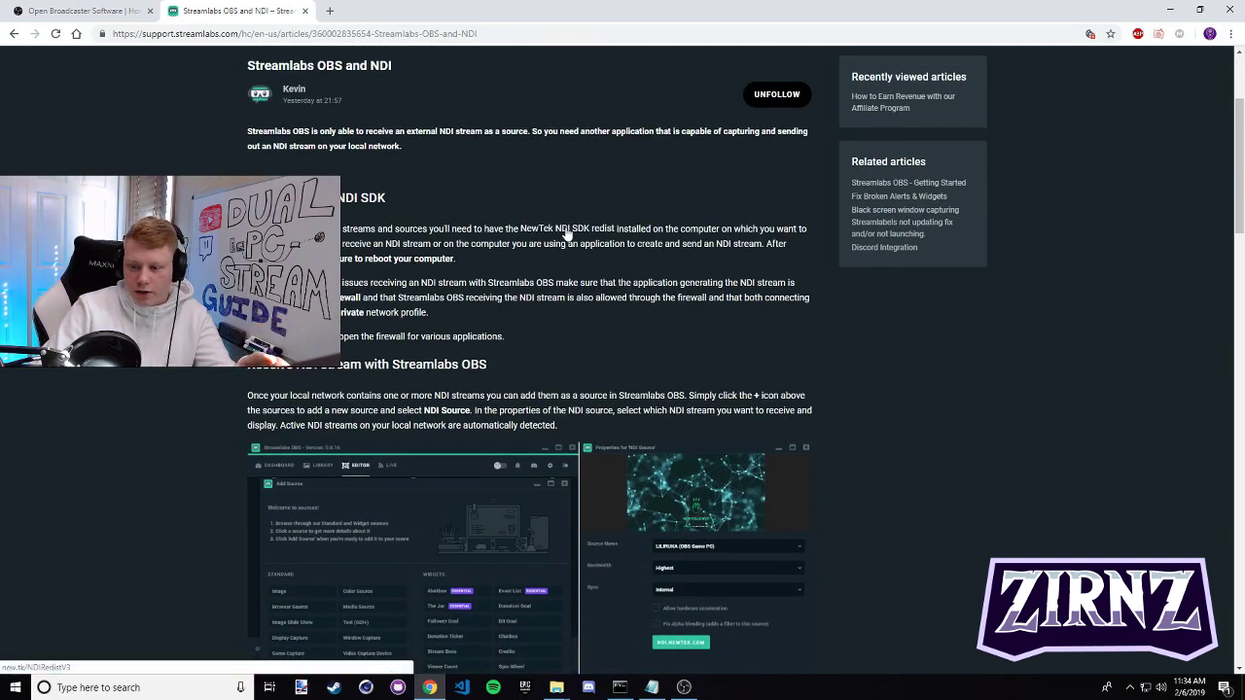
scroll(547, 254, "down", 1)
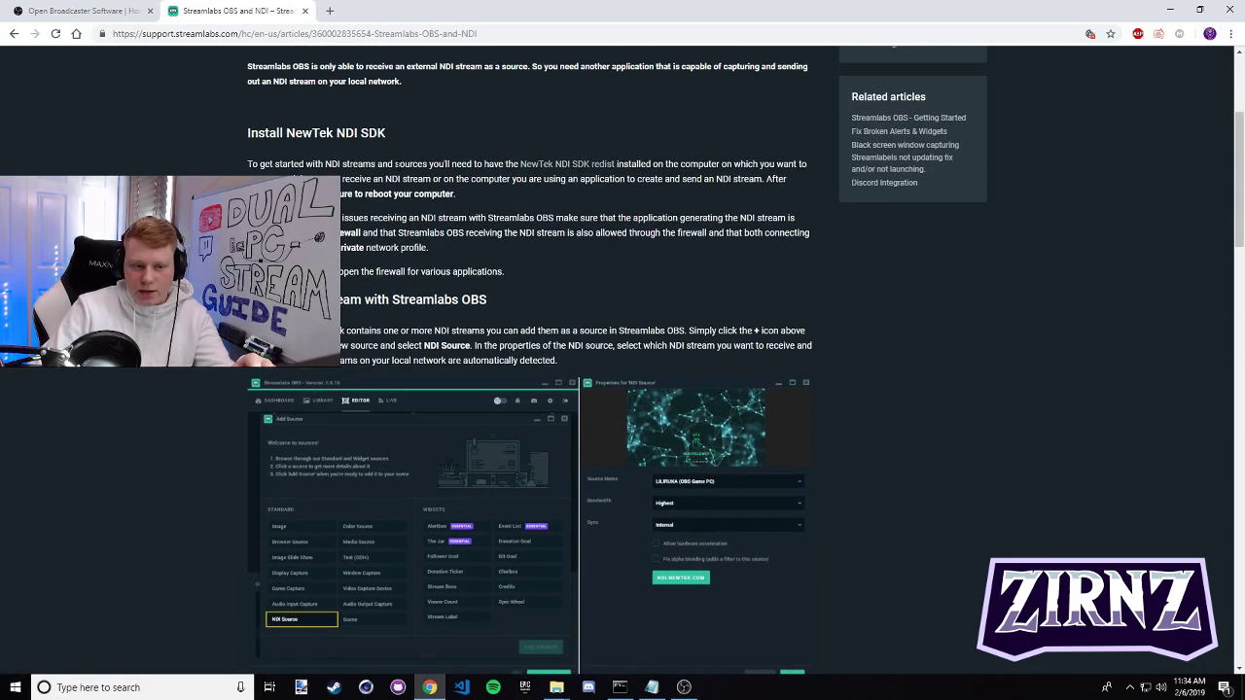
left_click(565, 173)
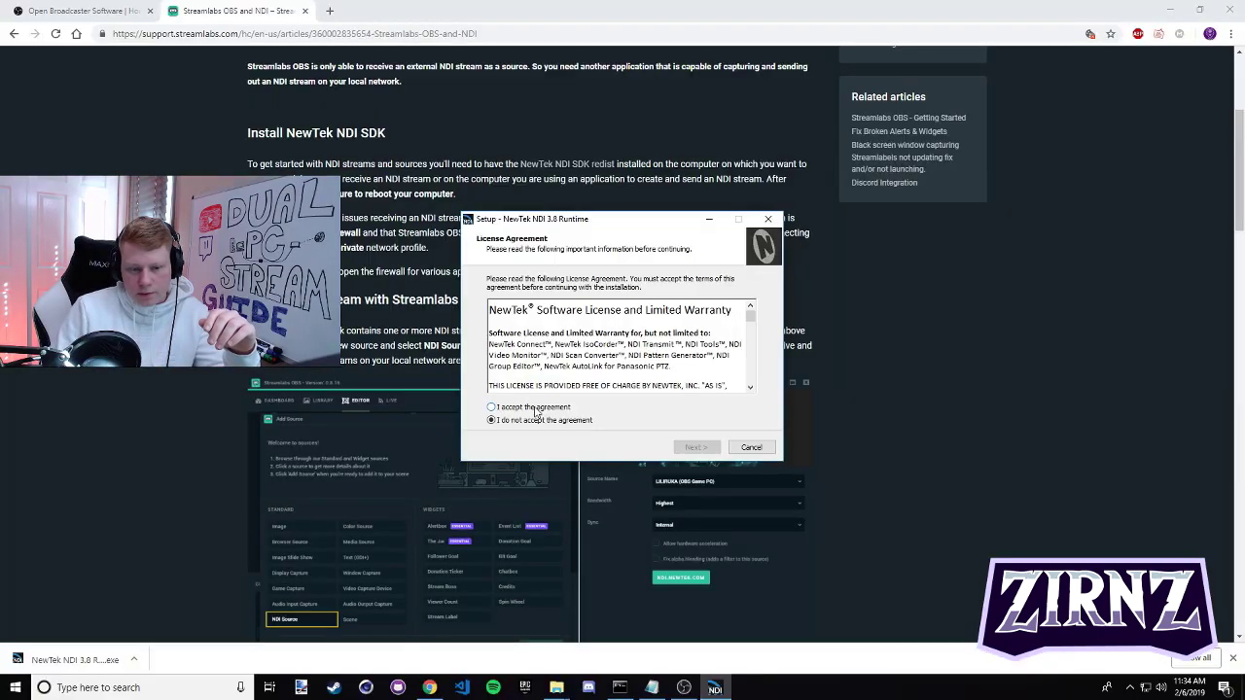
Step: Run the NDI 3.8 Runtime setup up to Install, then exit it because obs64 is in use
left_click(532, 408)
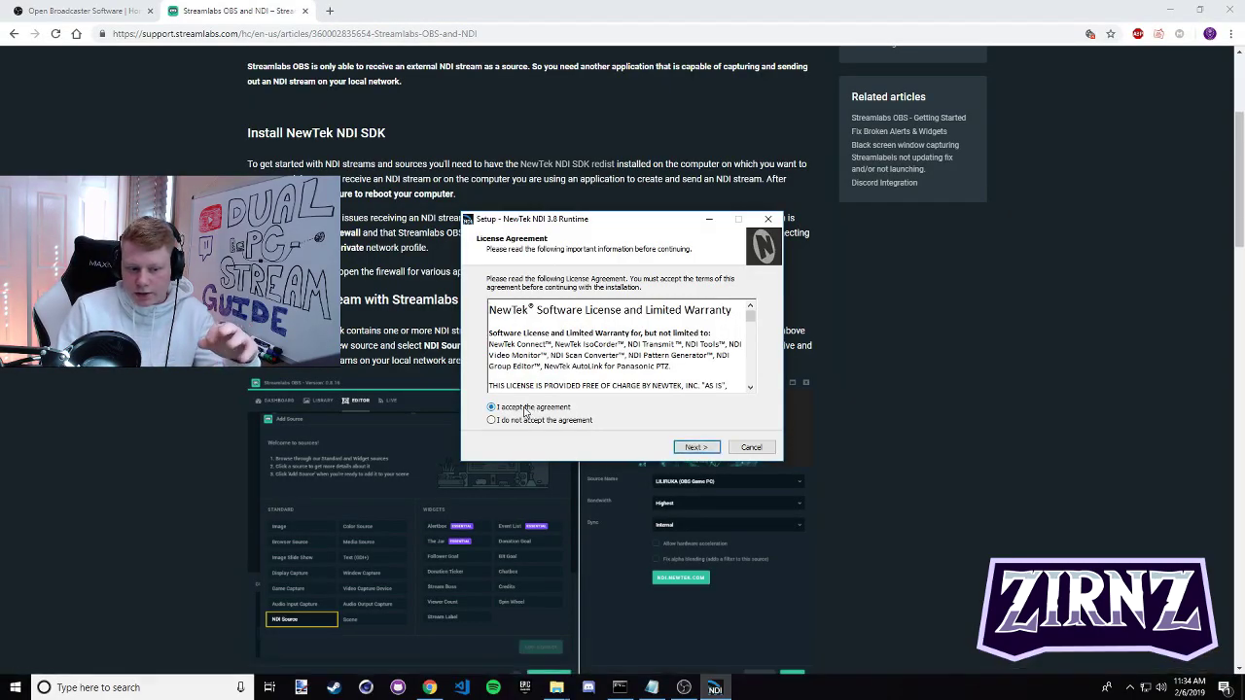
left_click(695, 447)
left_click(695, 447)
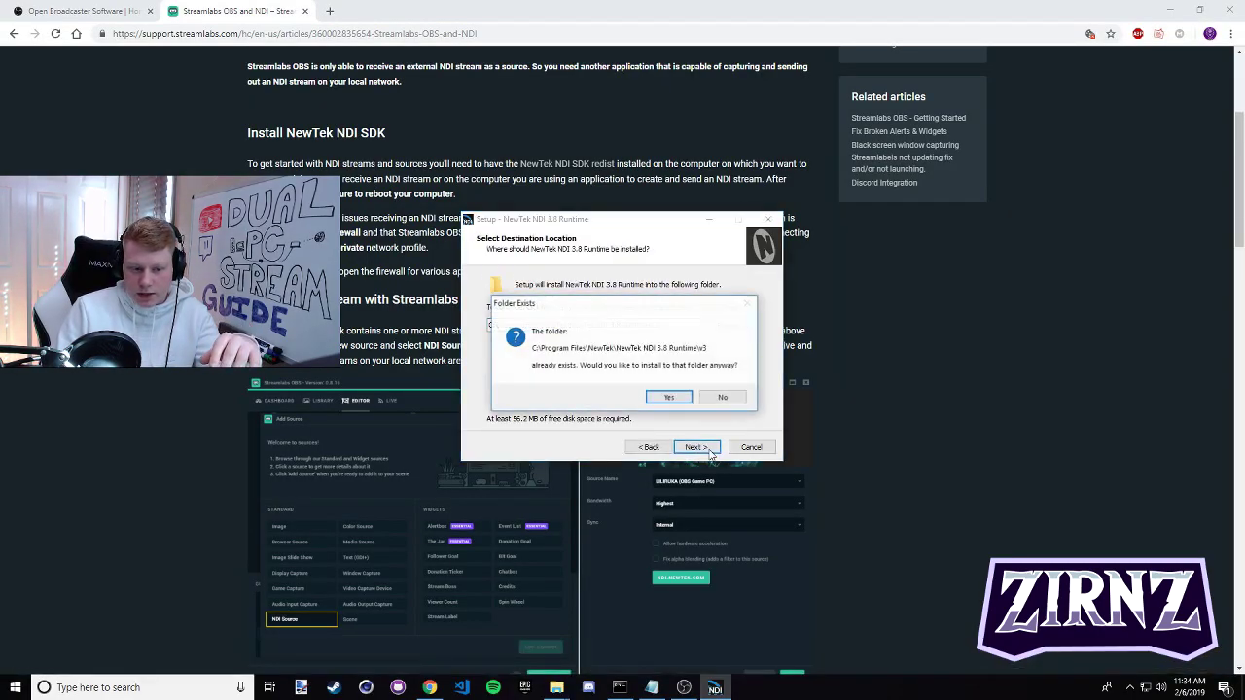
left_click(671, 398)
left_click(694, 448)
left_click(694, 448)
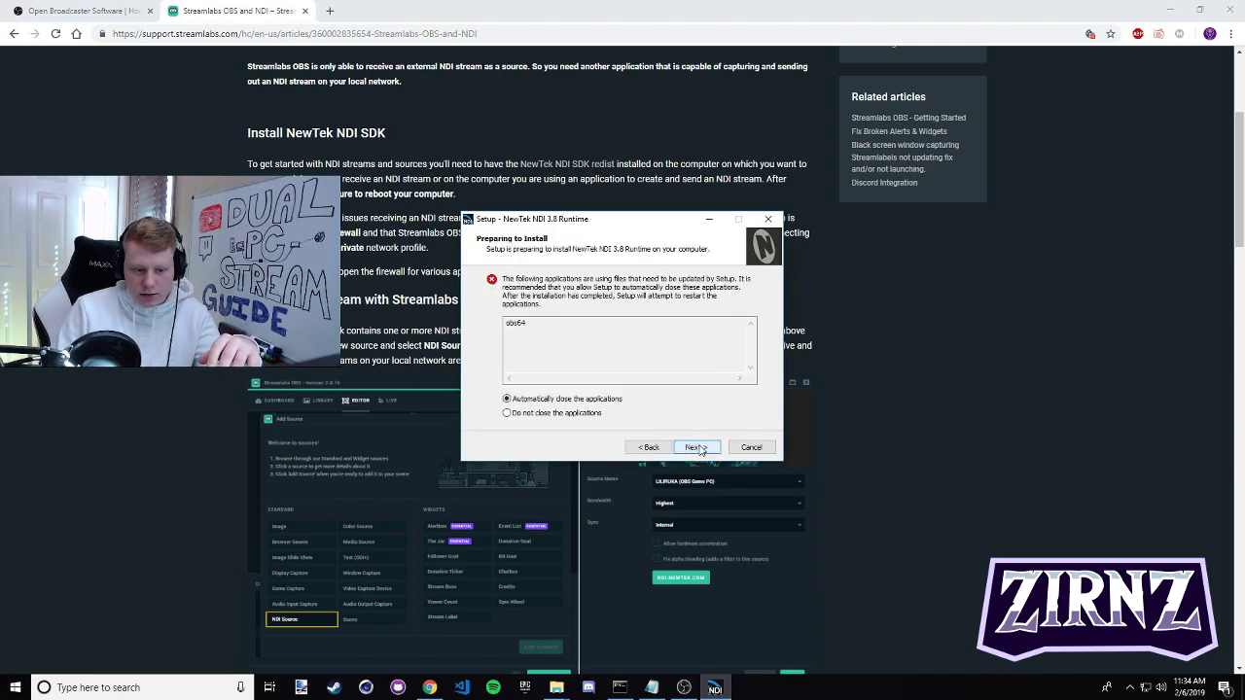
left_click(768, 224)
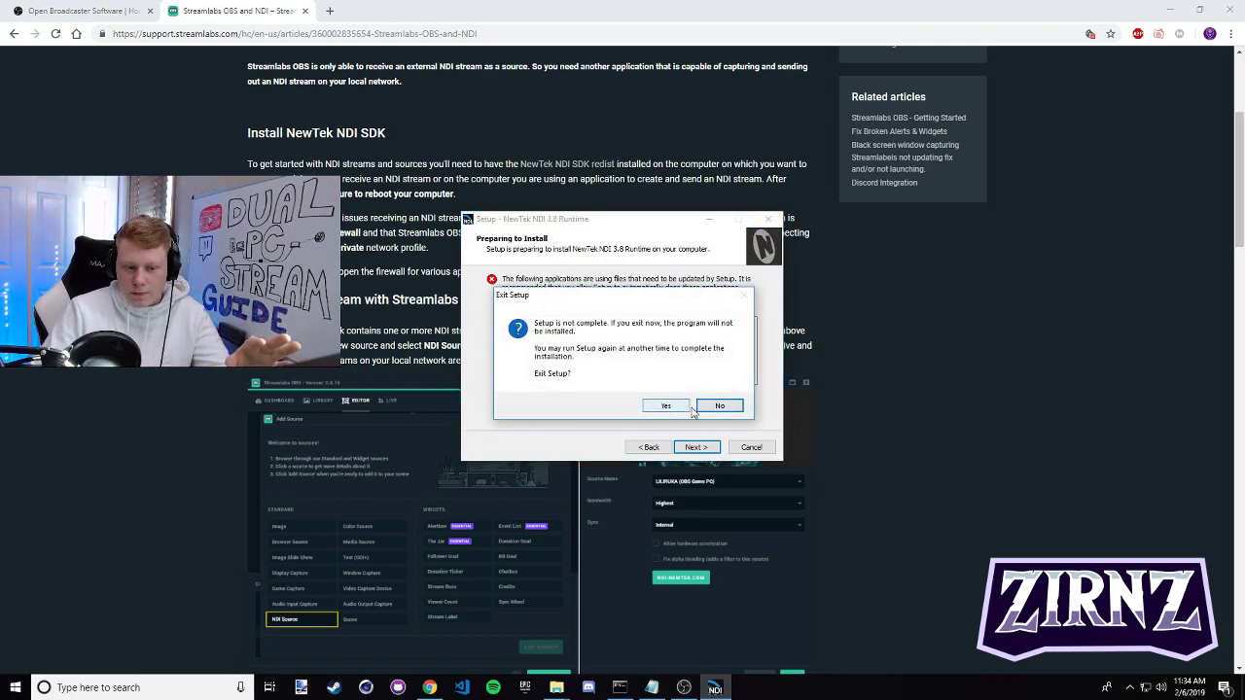
left_click(684, 406)
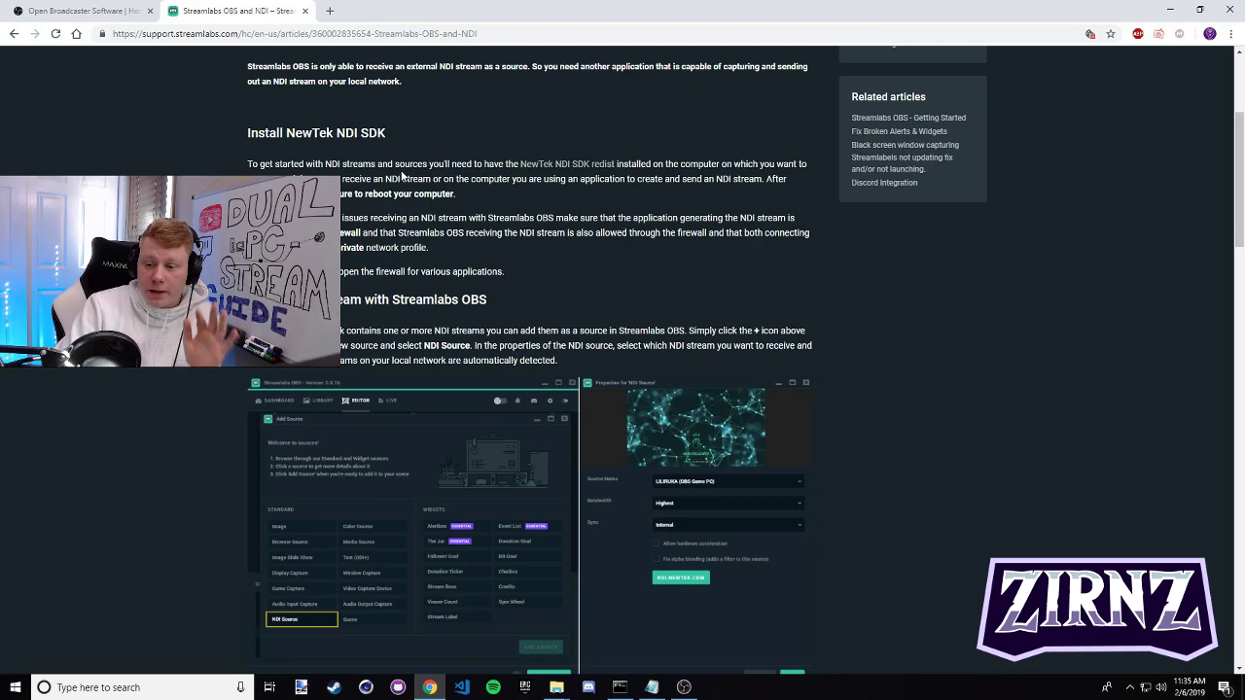
Step: Scroll the article to 'Create NDI stream with OBS Studio' and its Enable NDI Output paragraph
scroll(401, 190, "down", 2)
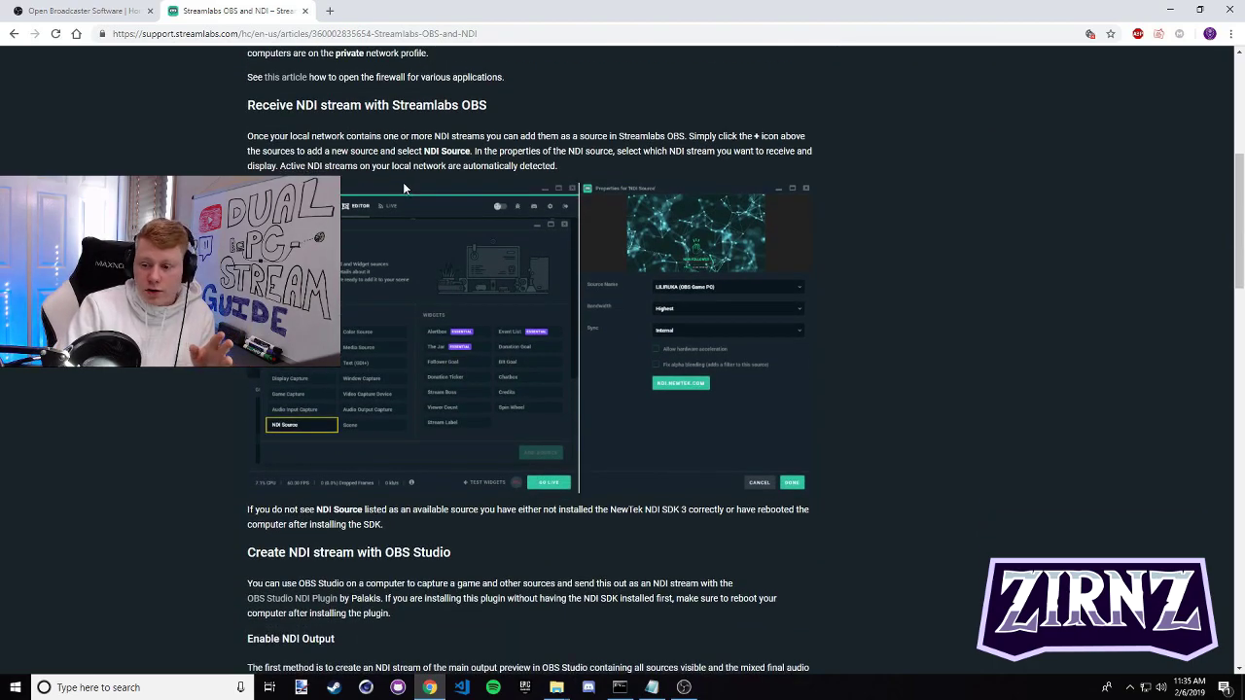
scroll(402, 187, "down", 3)
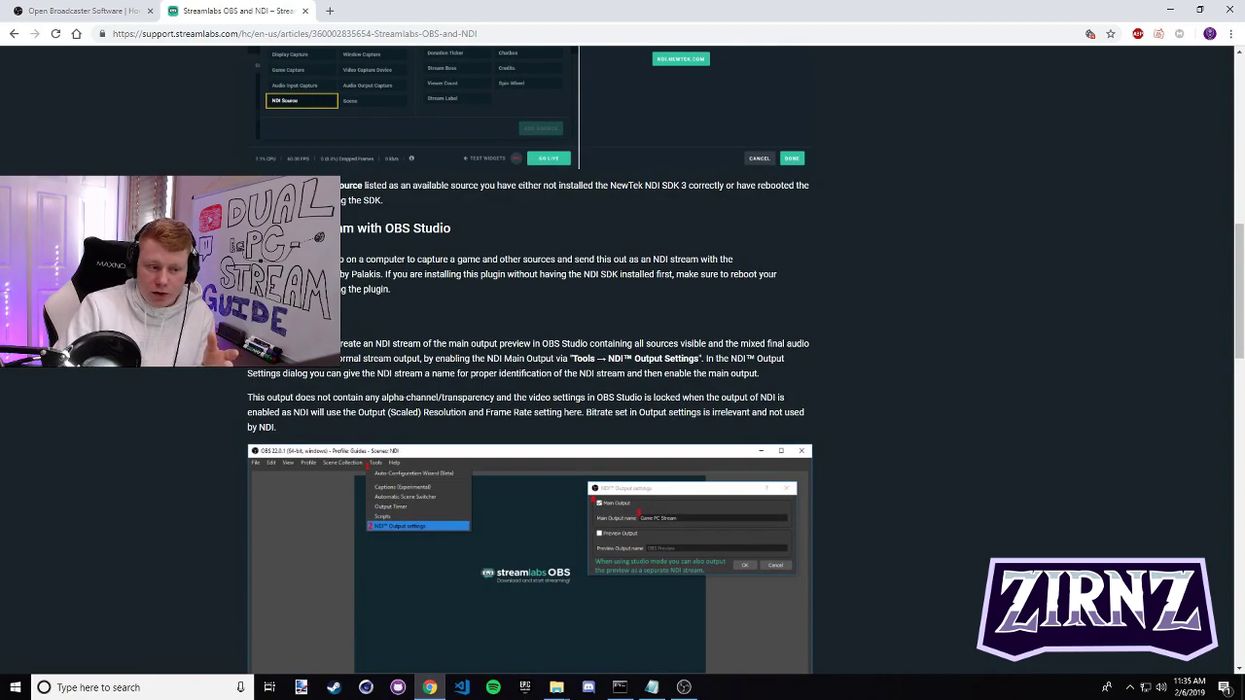
left_click_drag(342, 343, 525, 671)
left_click(525, 671)
left_click_drag(342, 227, 445, 227)
left_click(443, 227)
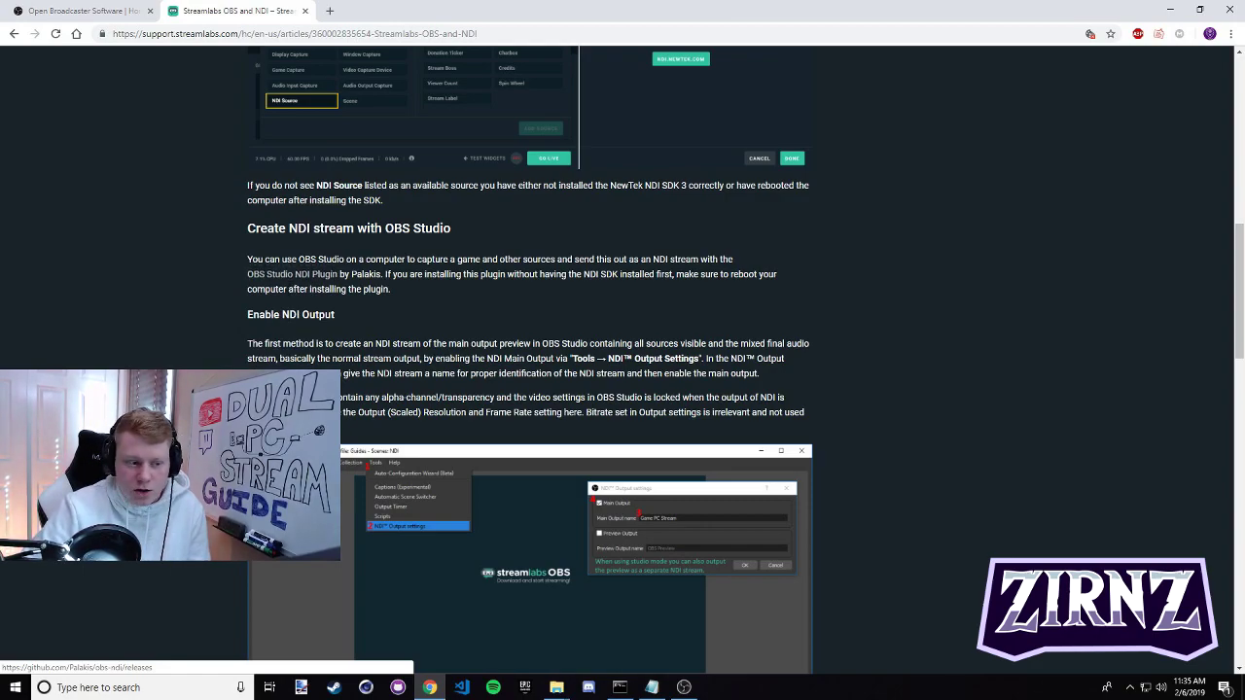
Step: Download obs-ndi-4.5.3-Windows-Installer.exe from the OBS Studio NDI Plugin releases page
left_click(292, 280)
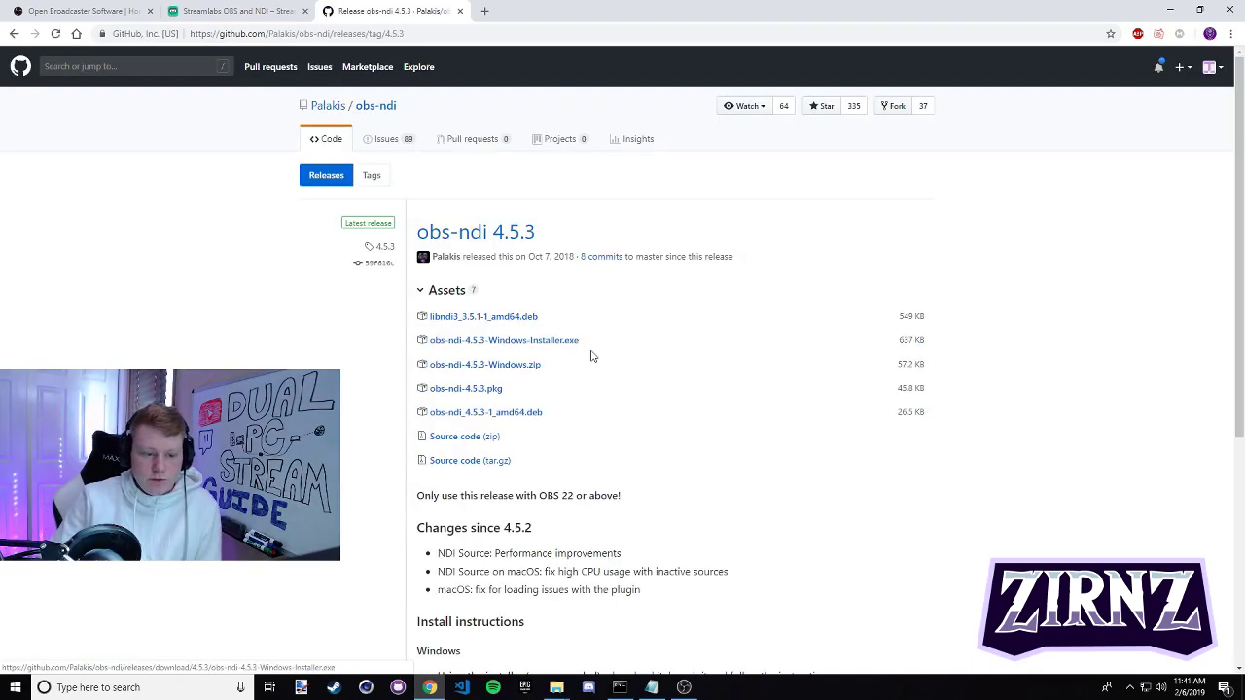
scroll(583, 331, "down", 2)
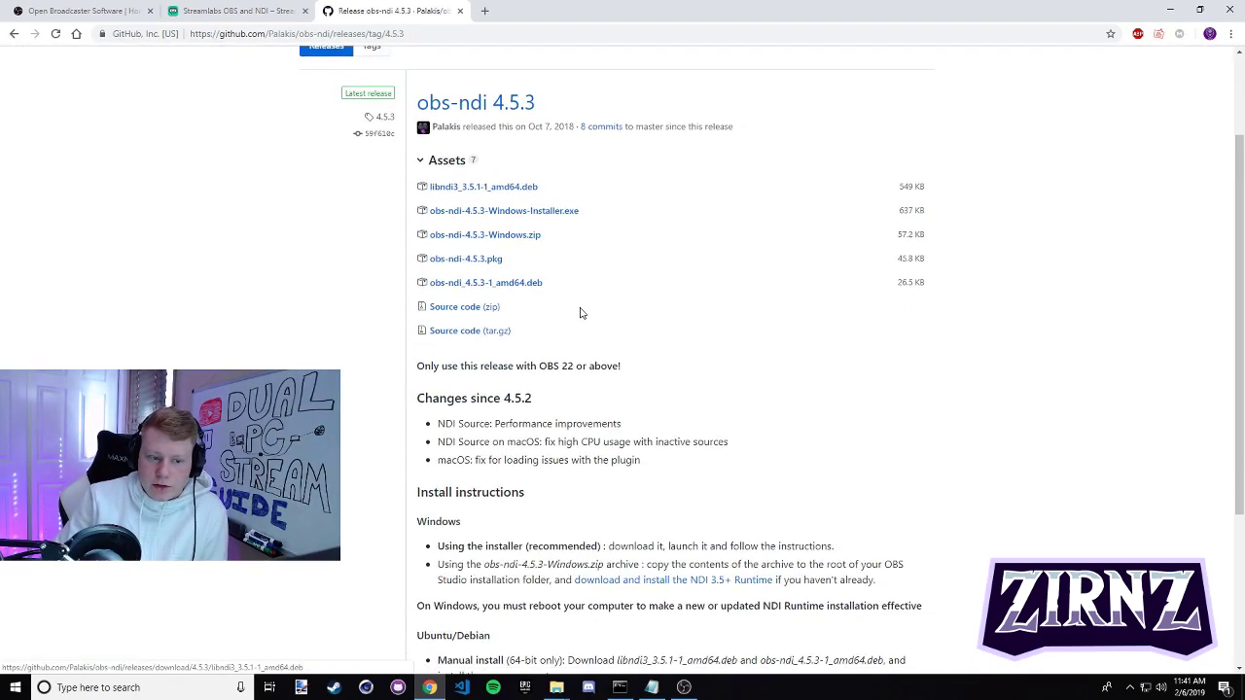
scroll(615, 326, "up", 1)
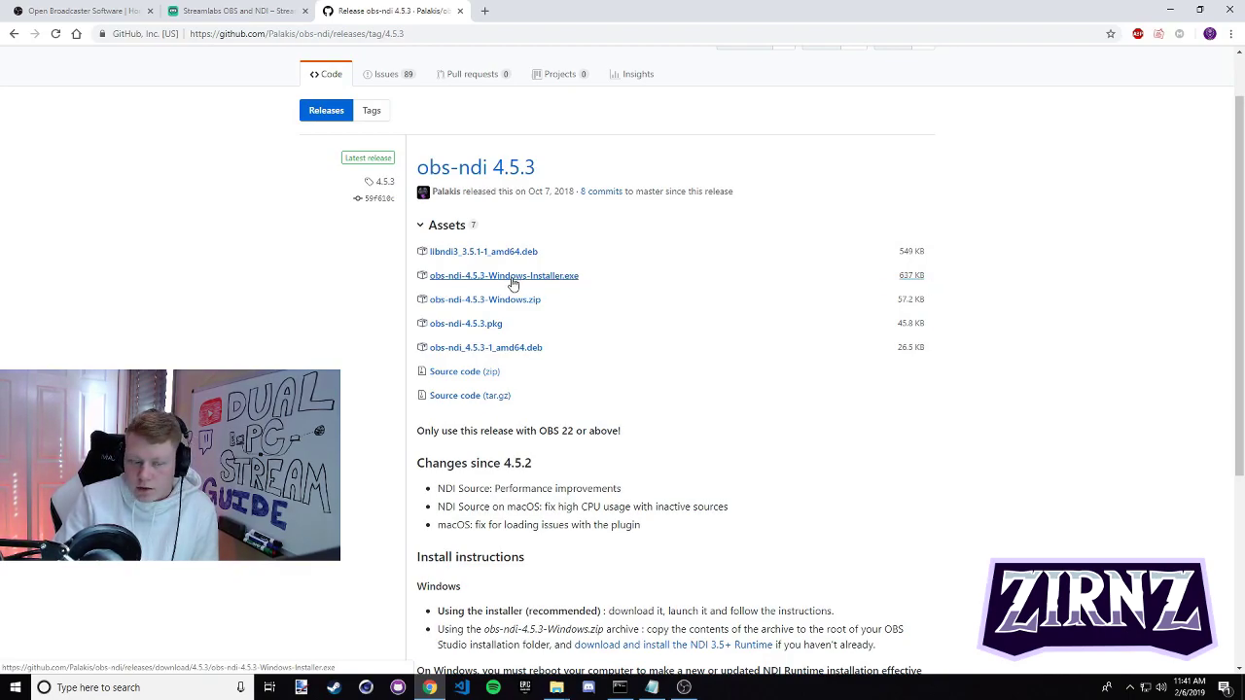
left_click(514, 283)
Step: Run the obs-ndi 4.5.3 installer in English through Install, then exit the setup
left_click(74, 652)
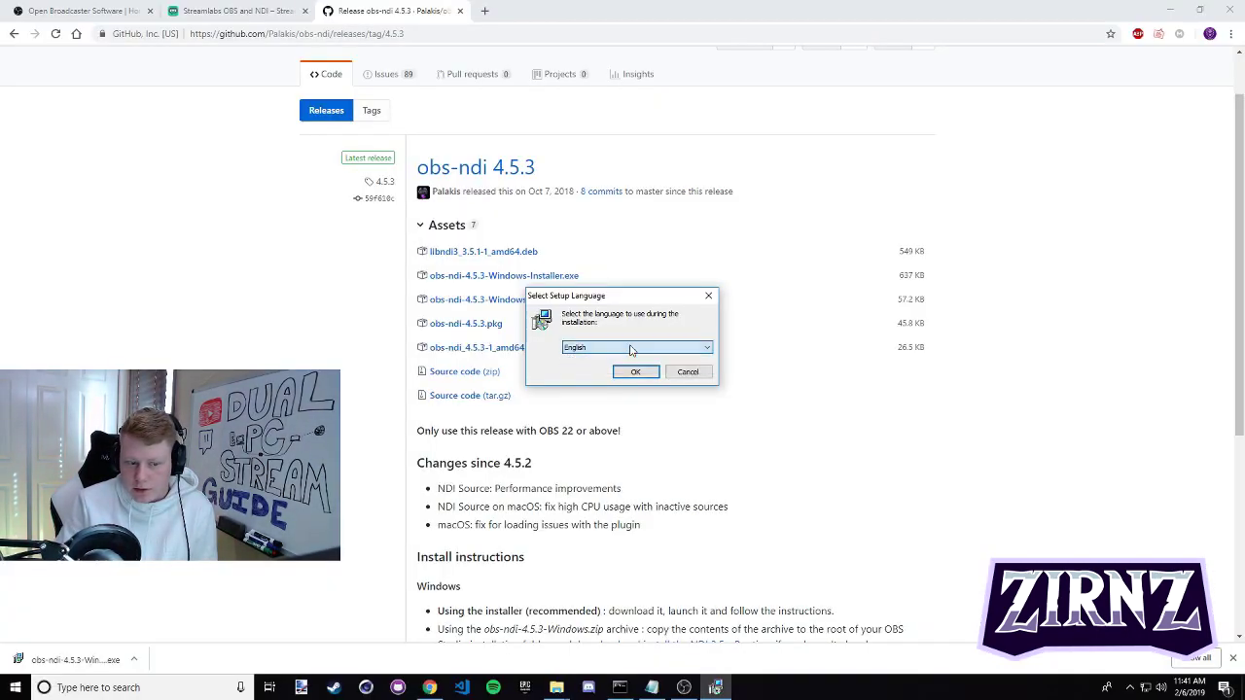
left_click(635, 371)
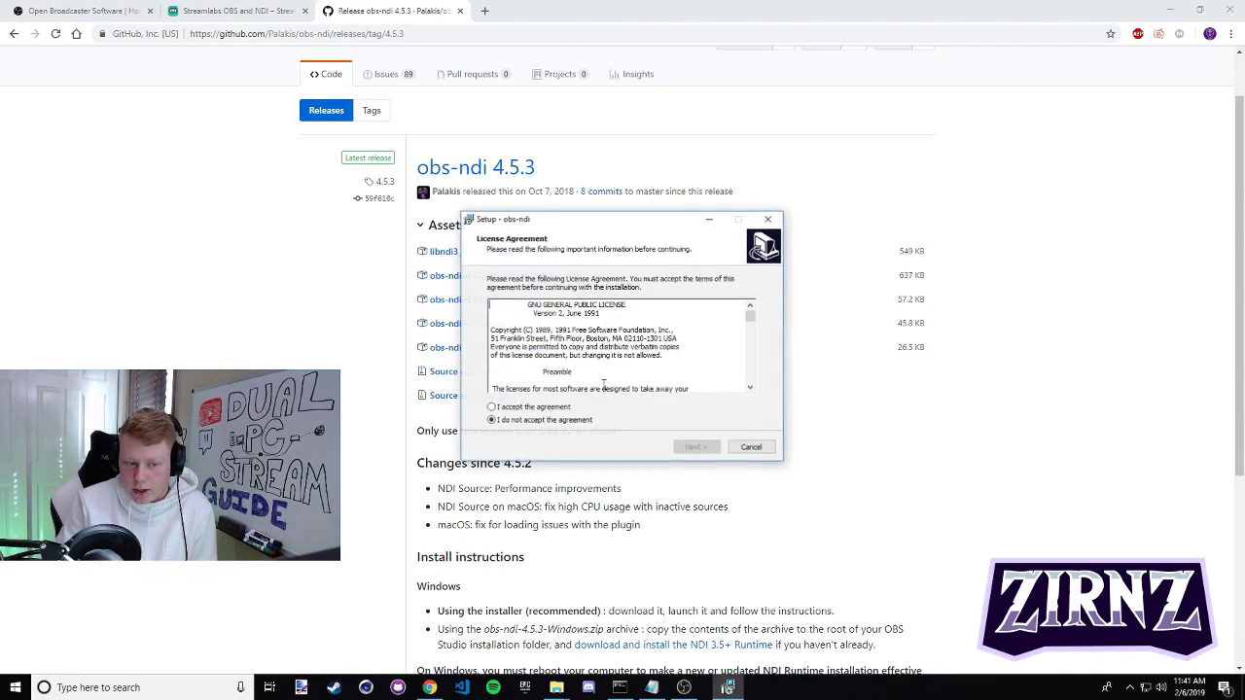
left_click(535, 407)
left_click(720, 448)
left_click(702, 448)
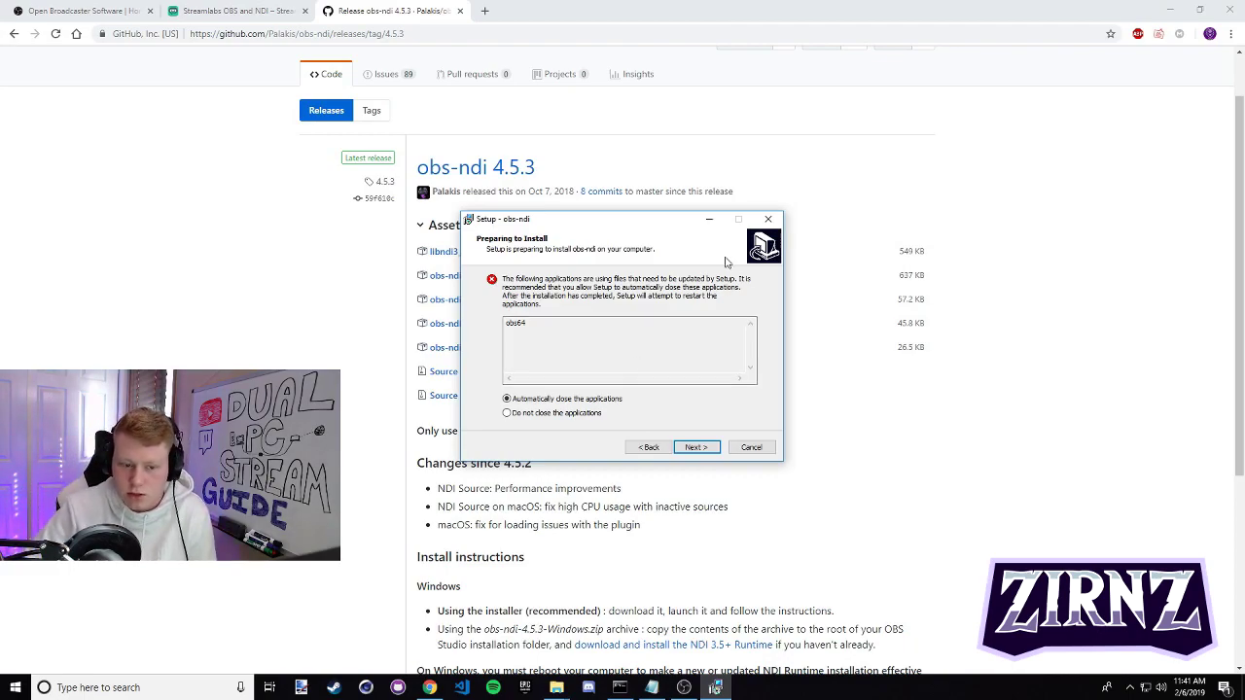
left_click(767, 219)
left_click(665, 406)
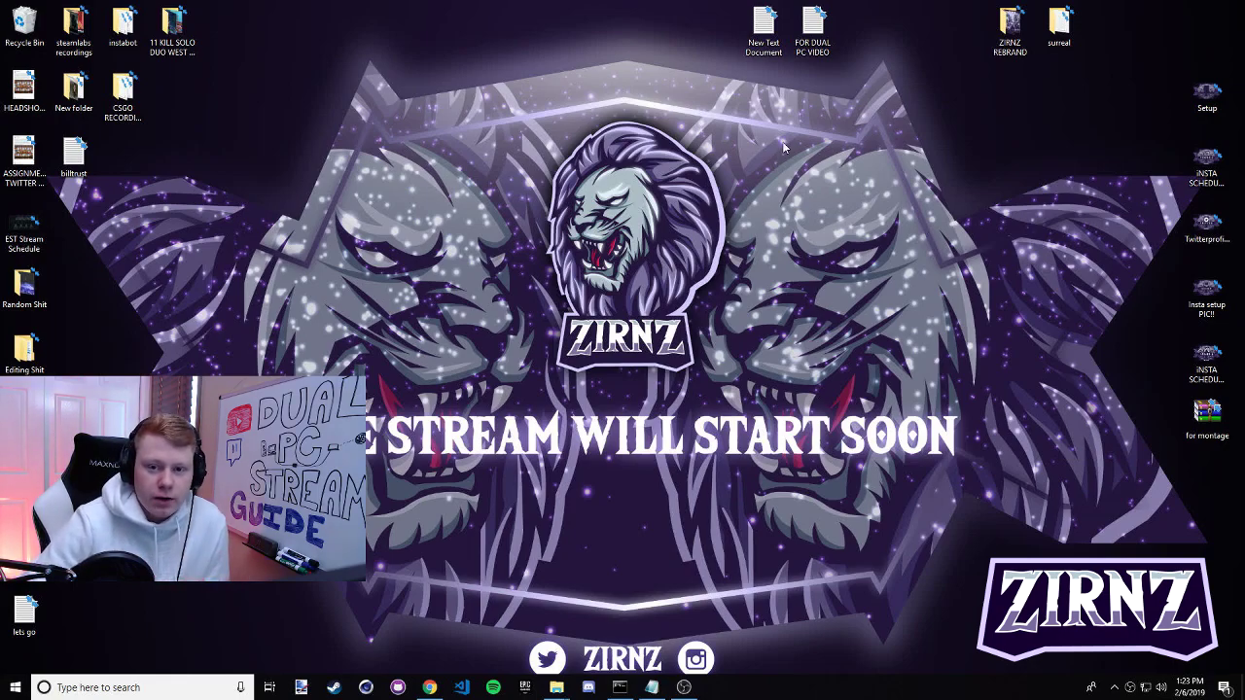
Step: Bring OBS back up and check its Video settings: 1920x1080 canvas and output, 60 FPS
left_click_drag(467, 179, 710, 311)
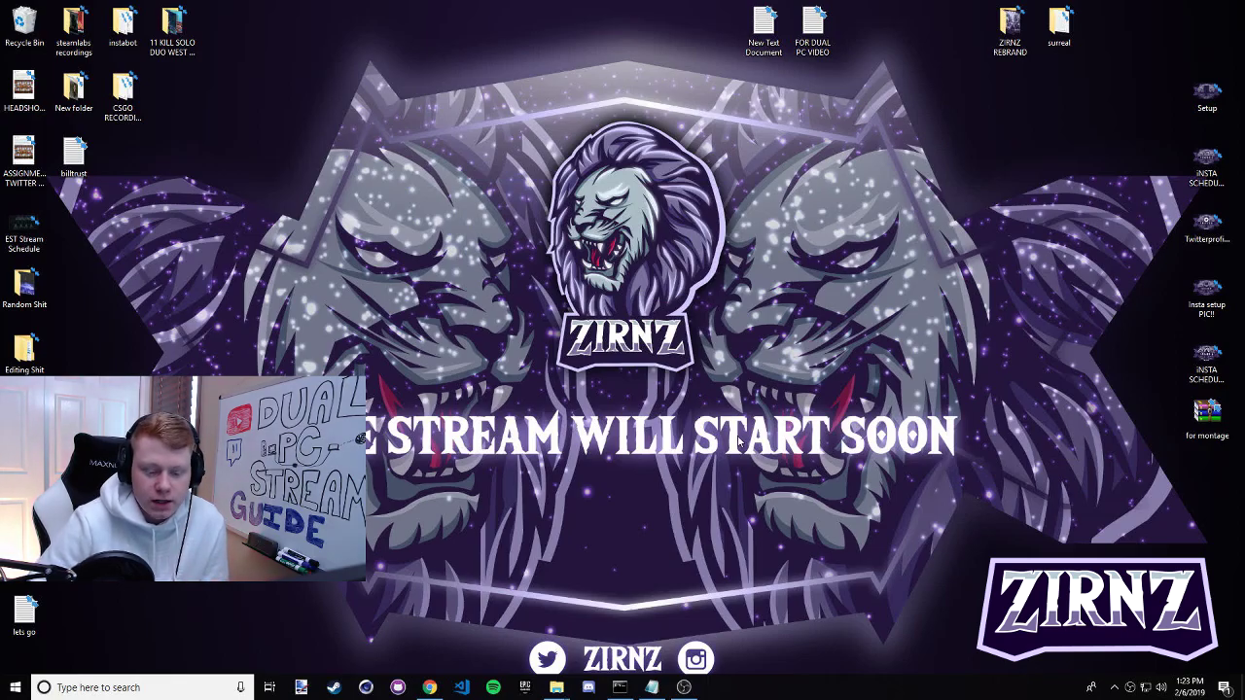
left_click(684, 686)
left_click_drag(503, 63, 474, 43)
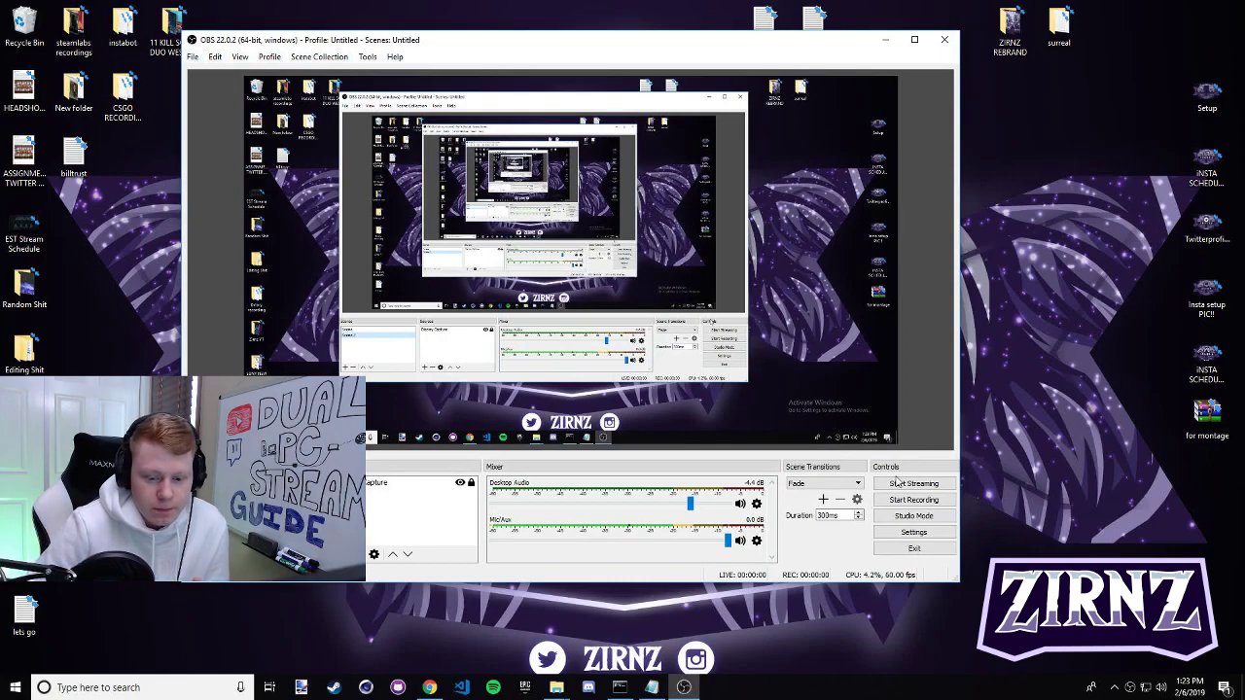
left_click(914, 533)
left_click(309, 236)
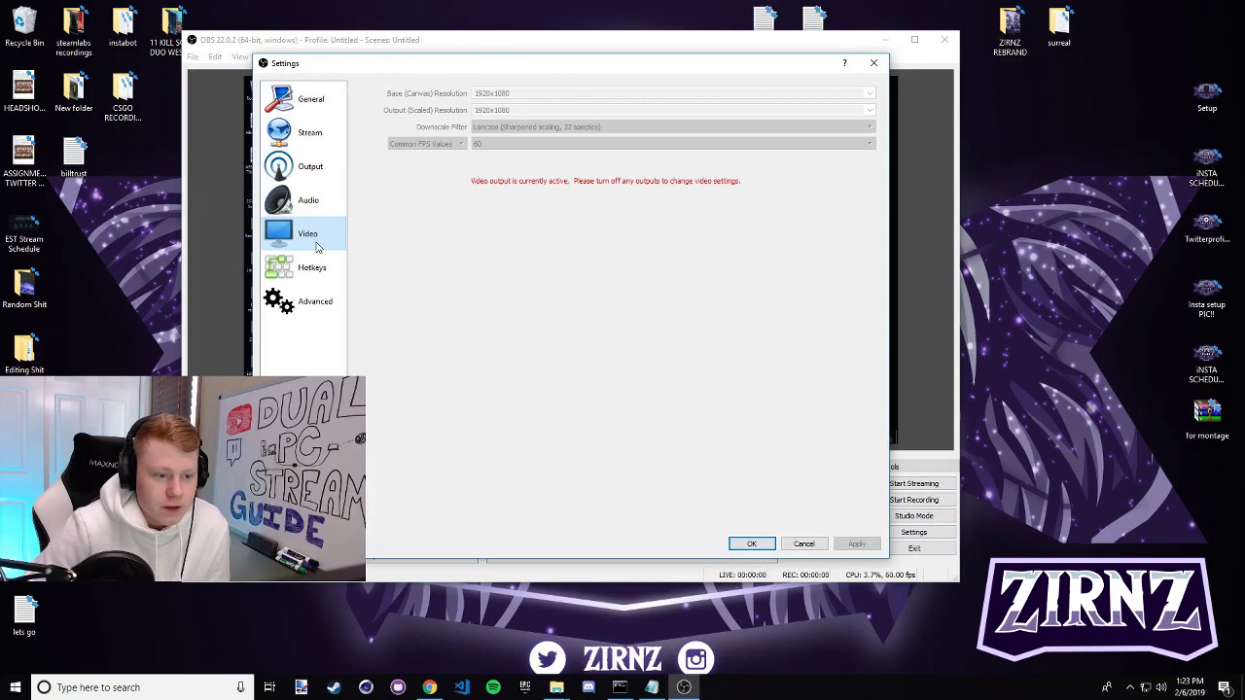
left_click(752, 544)
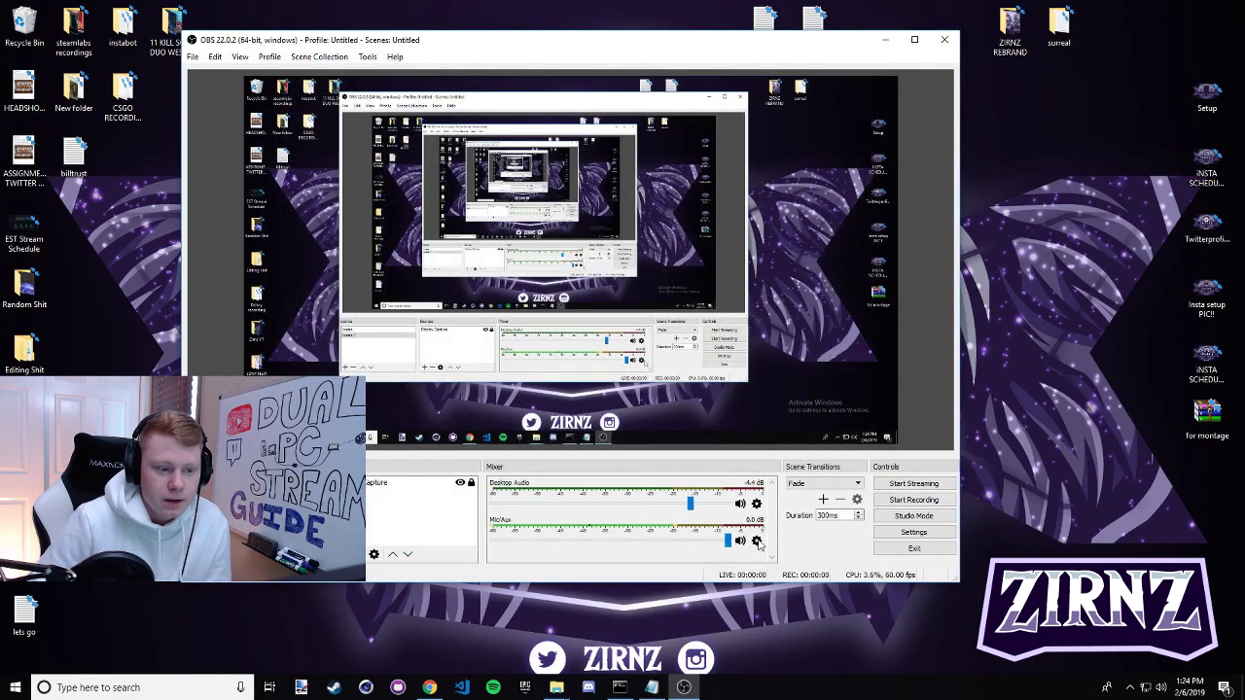
Step: In Tools > NDI Output settings, keep Main Output enabled as GAMING PC DESKTOP and confirm
left_click(367, 56)
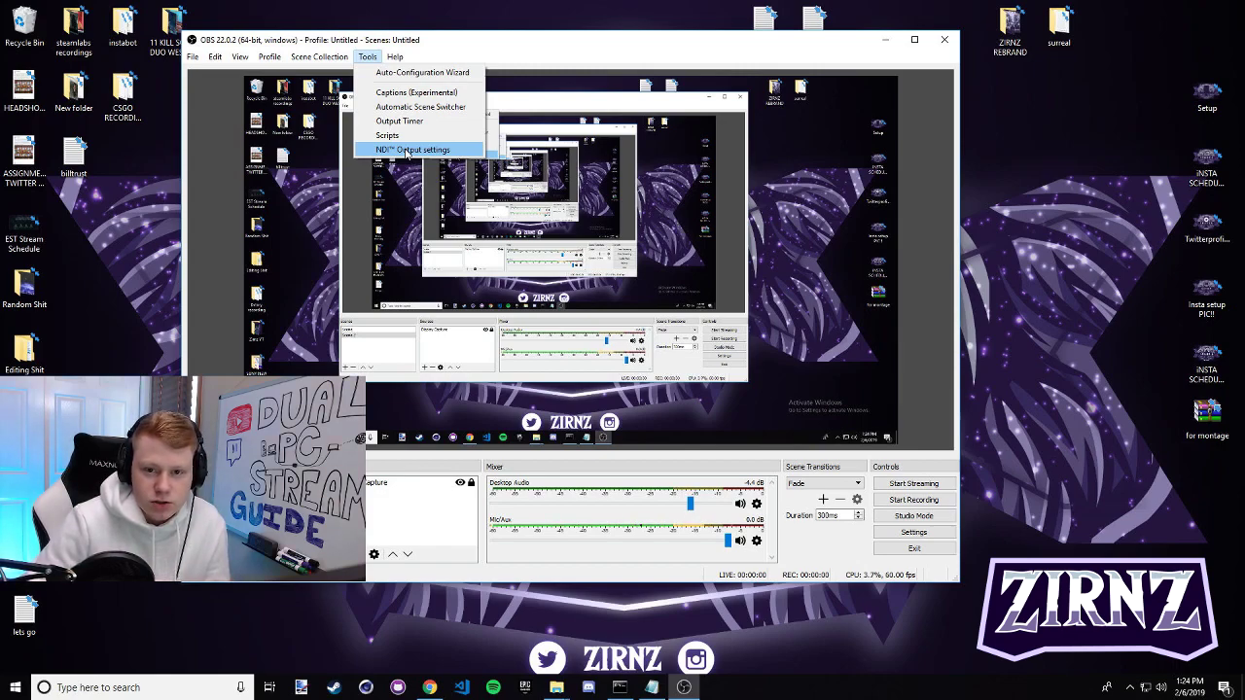
left_click(407, 152)
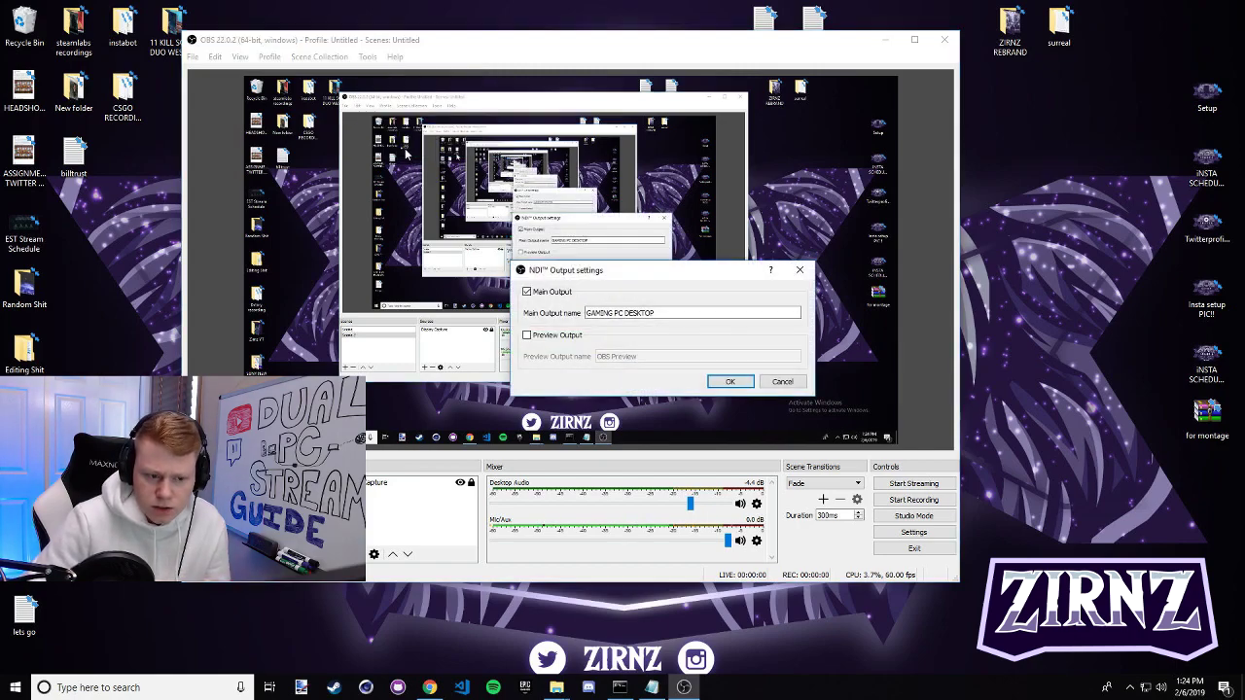
left_click_drag(564, 276, 533, 234)
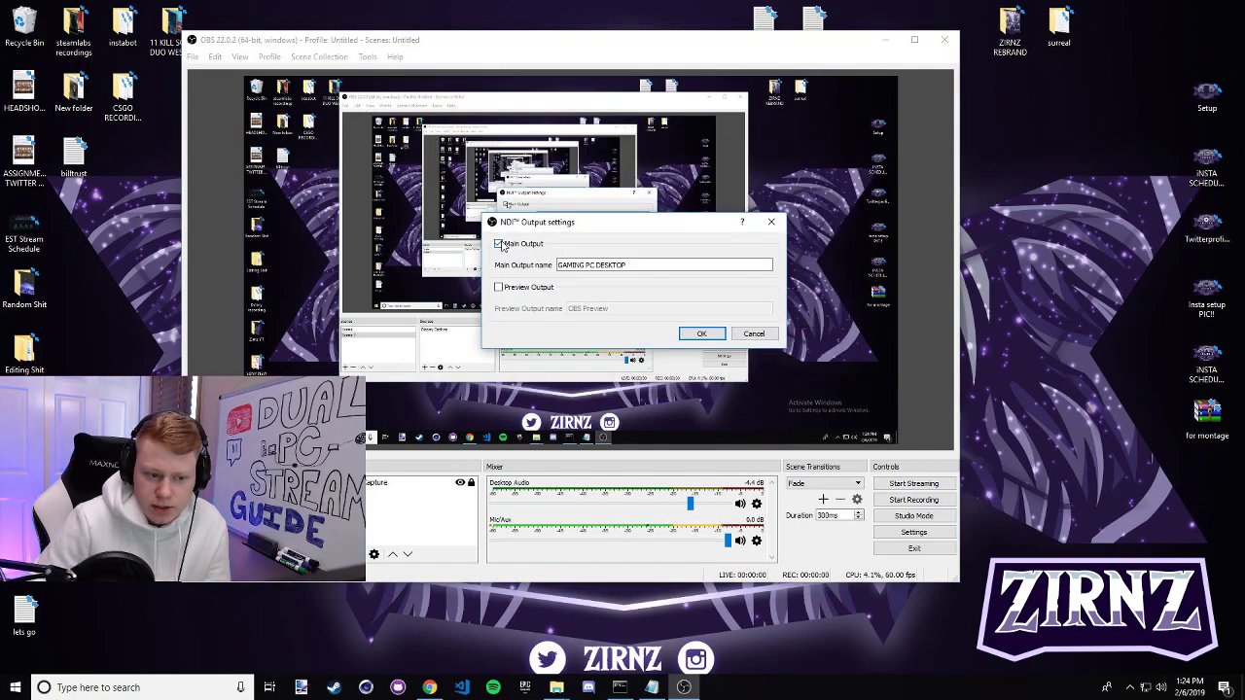
left_click(500, 244)
left_click(500, 244)
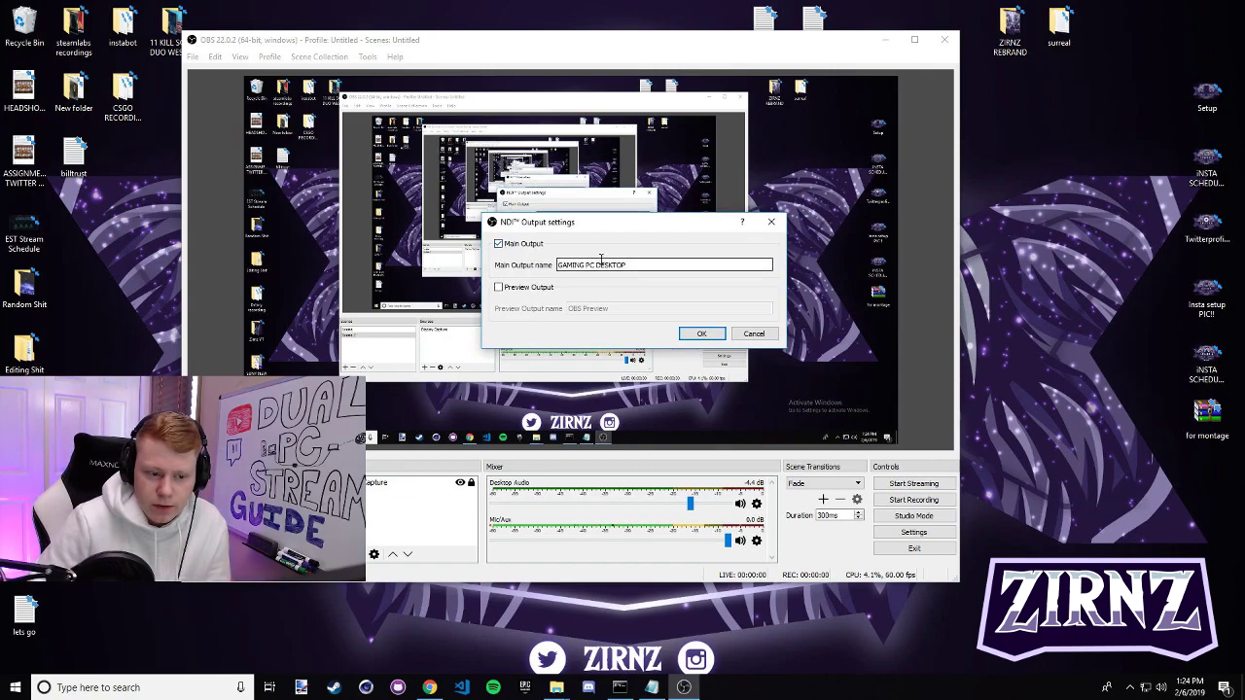
mouse_move(635, 264)
left_mouse_down()
mouse_move(530, 271)
mouse_move(633, 262)
left_mouse_up()
left_click(630, 264)
left_click(633, 263)
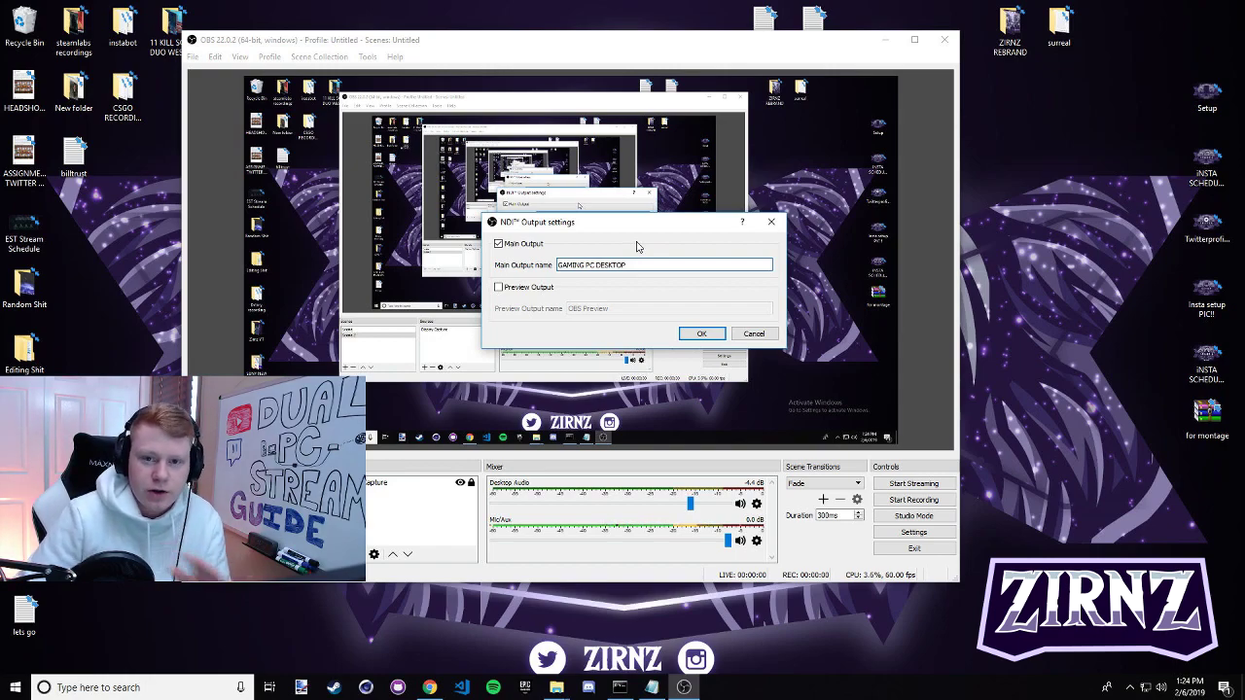
left_click(698, 335)
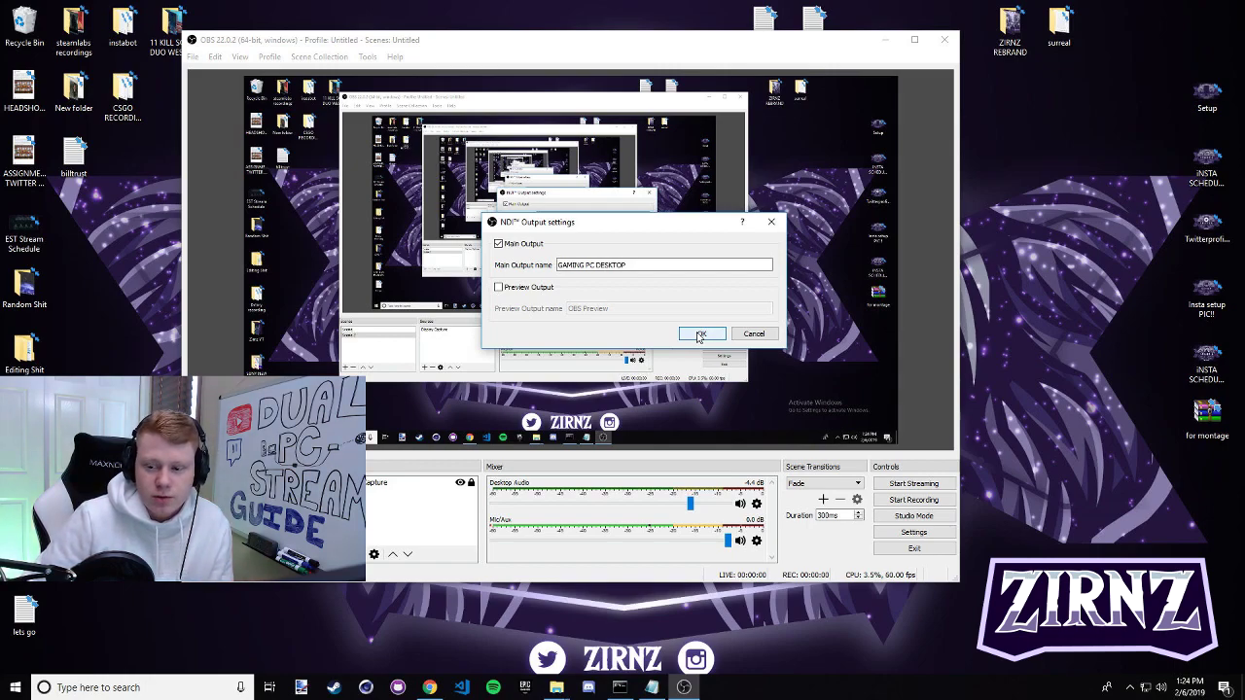
left_click(701, 335)
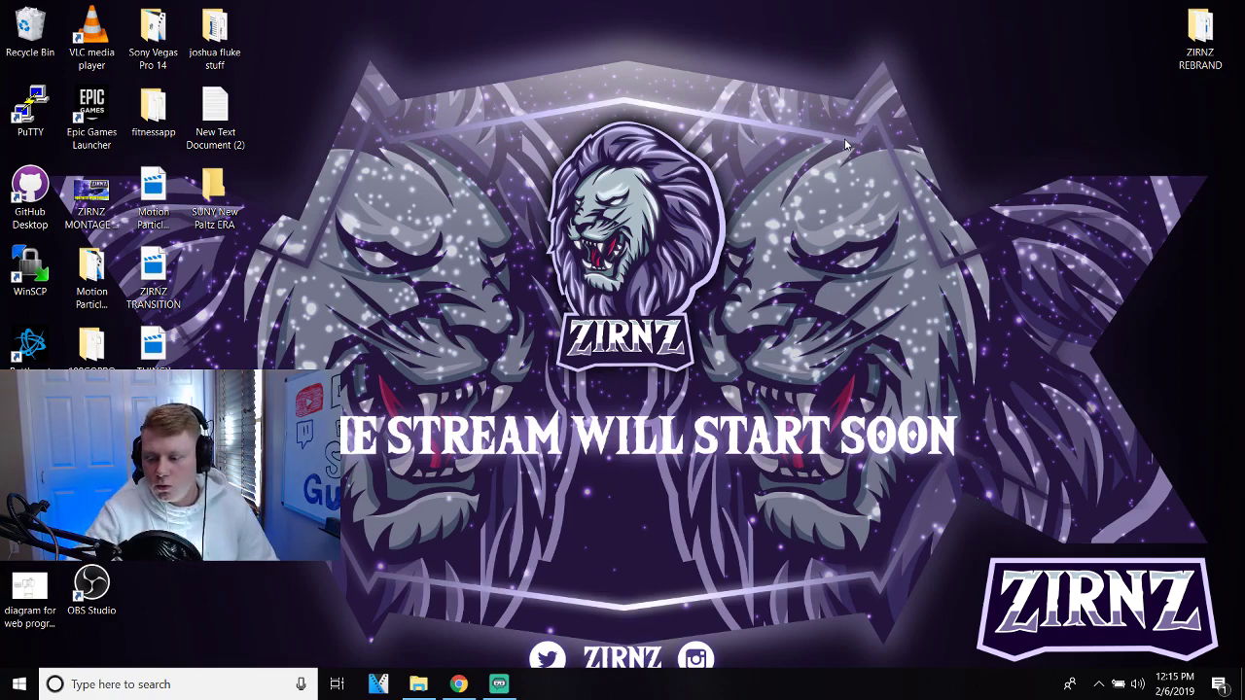
Step: Bring Streamlabs OBS forward and choose NDI source as the new source type
mouse_move(503, 687)
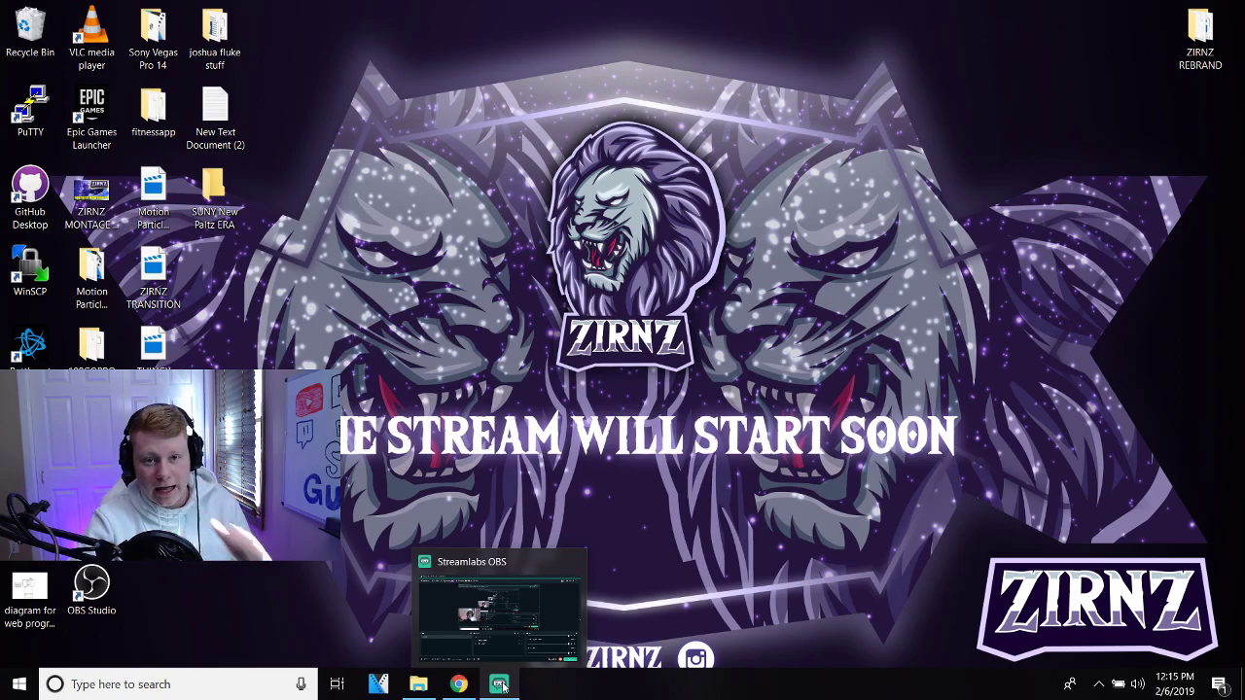
left_click(503, 686)
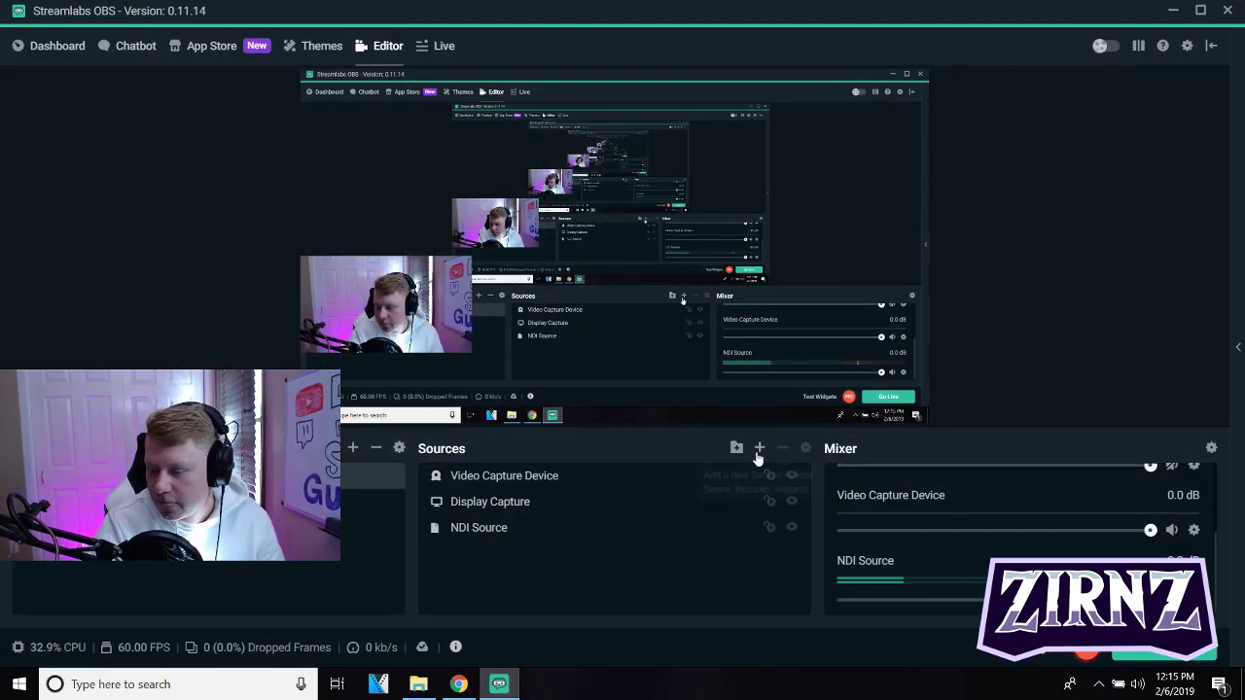
left_click(760, 448)
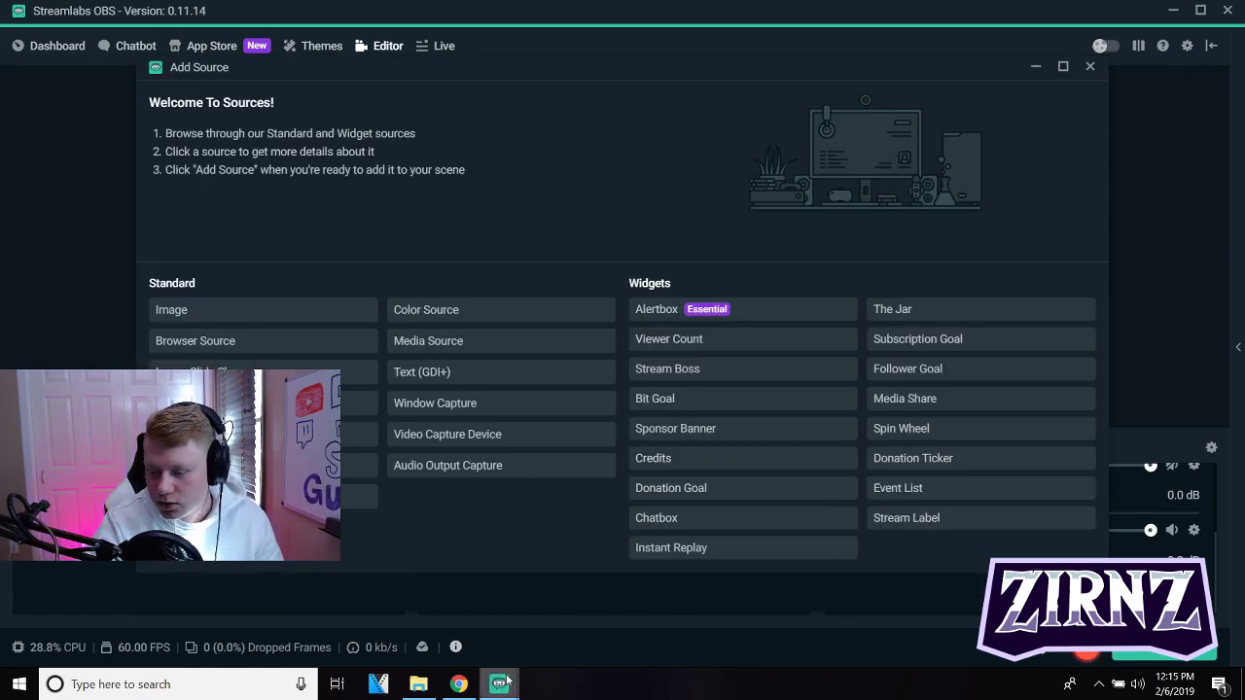
key("Escape")
left_click_drag(436, 333, 638, 339)
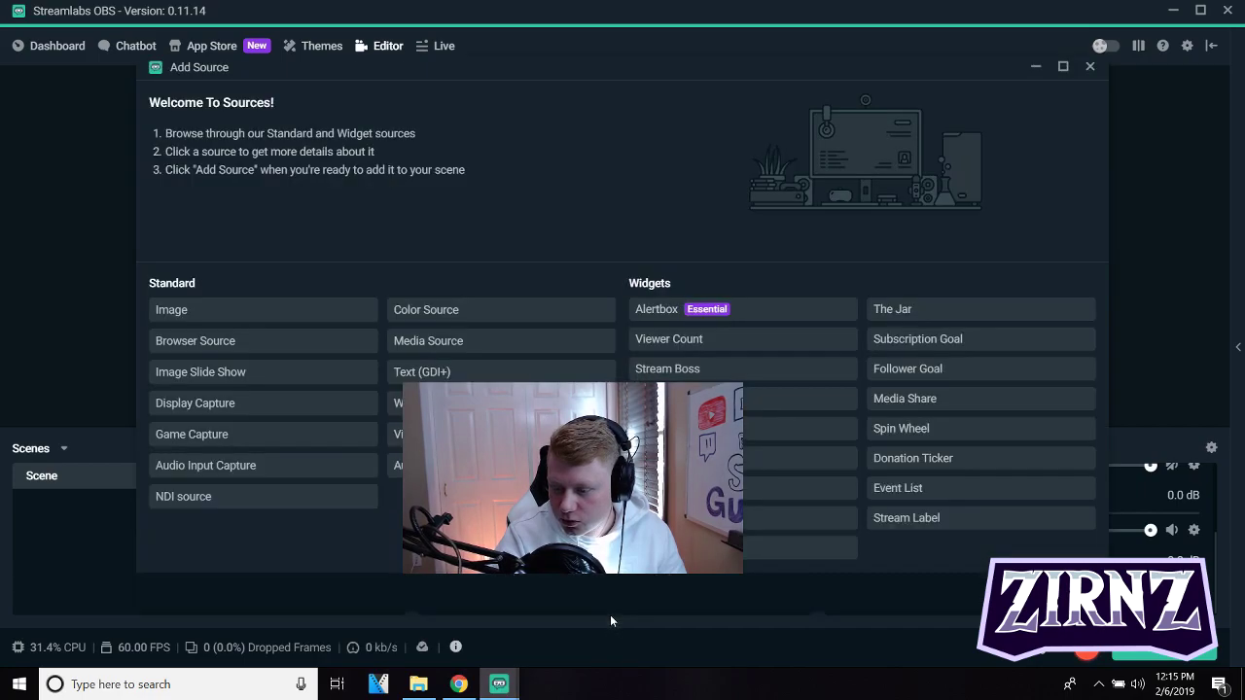
left_click(760, 449)
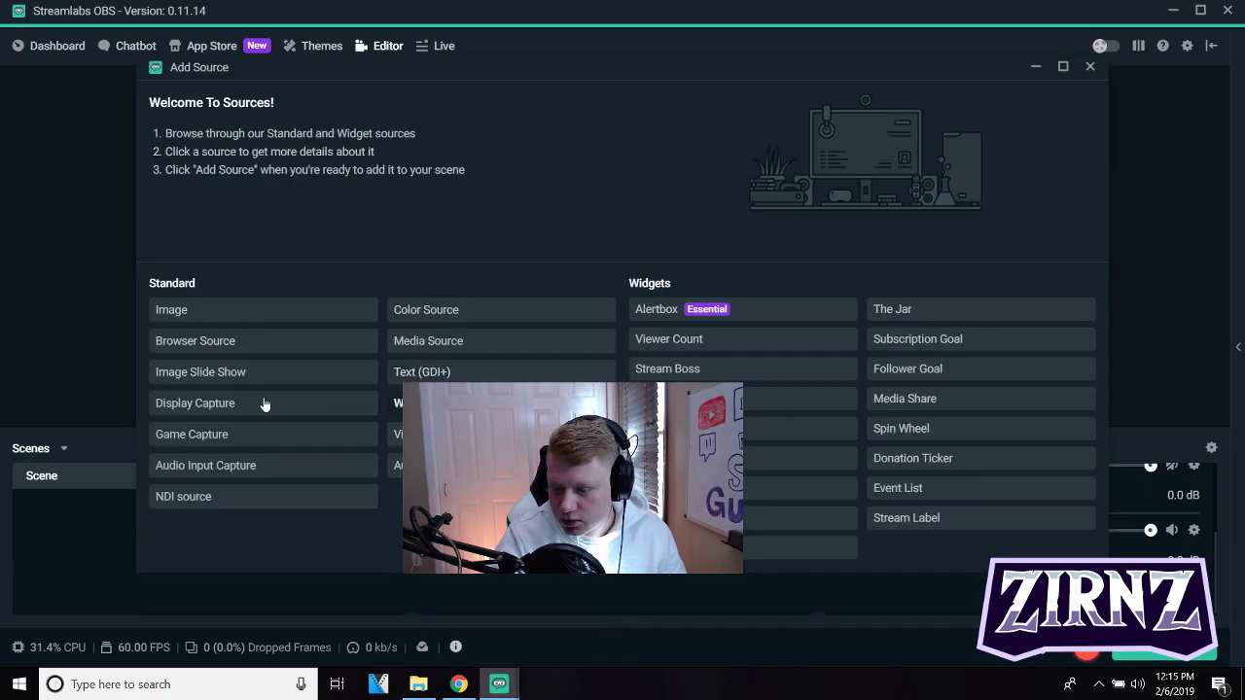
left_click(172, 500)
Step: Create NDI Source (1) and set its feed to DESKTOP-9OUNGVM (GAMING PC DESKTOP)
left_click(1056, 557)
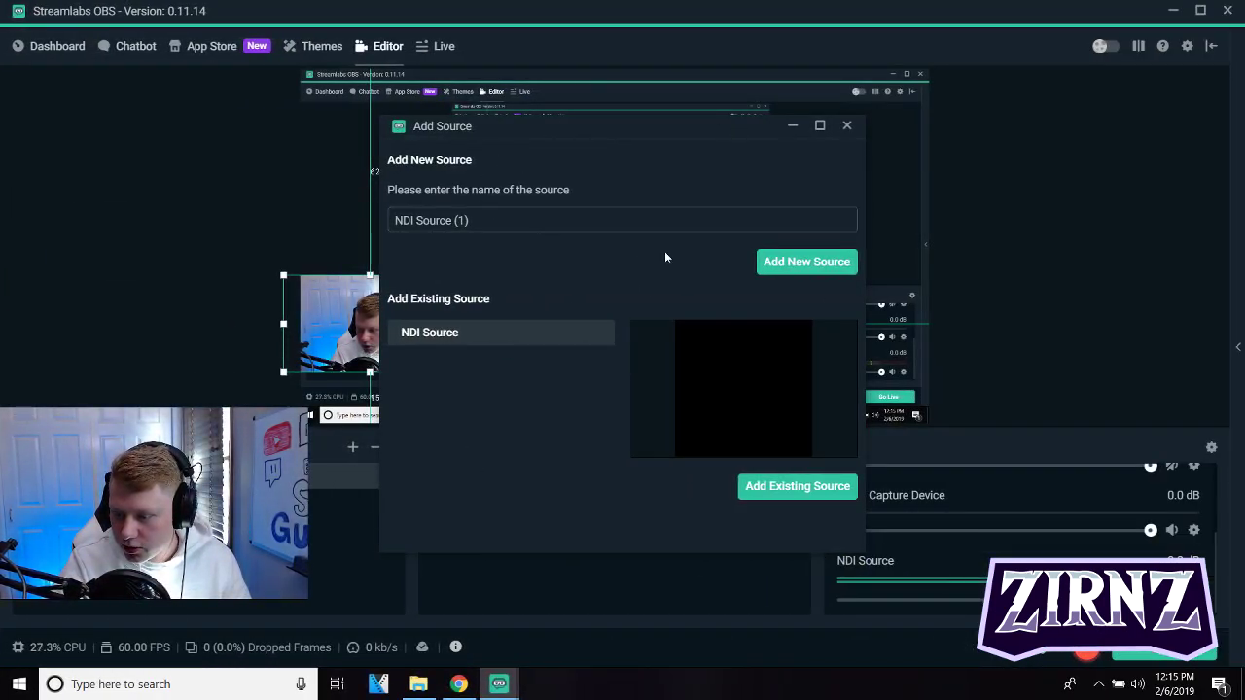
left_click(781, 268)
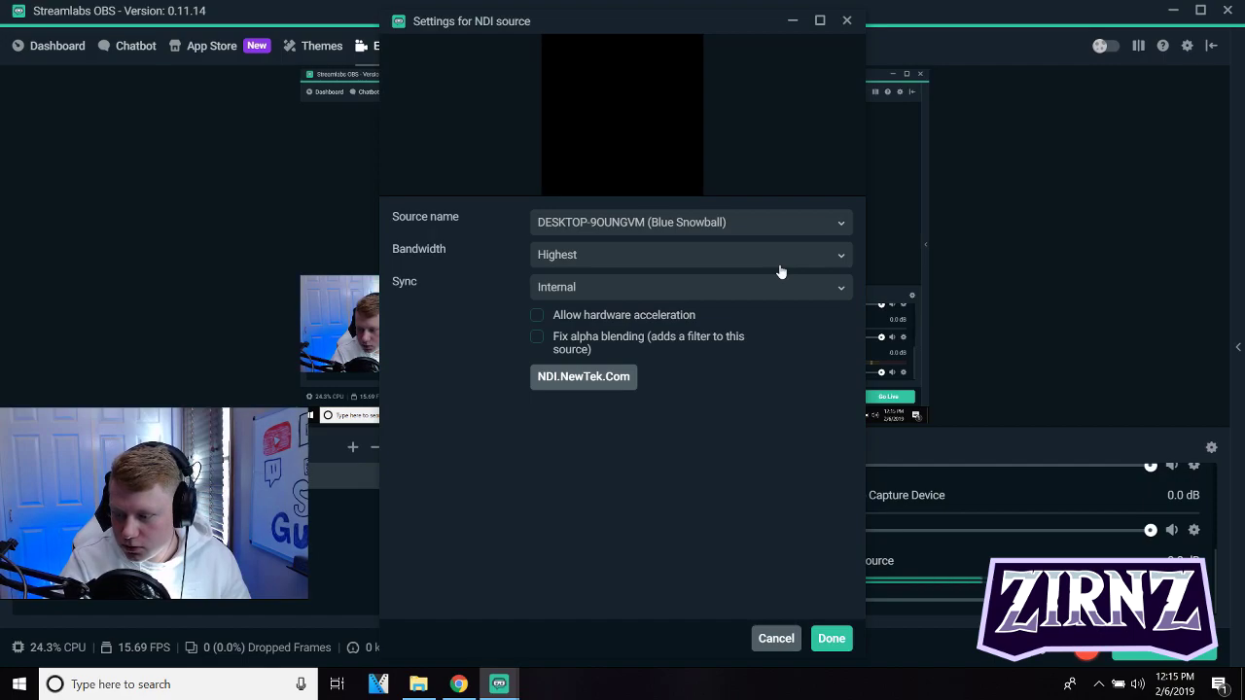
left_click(684, 223)
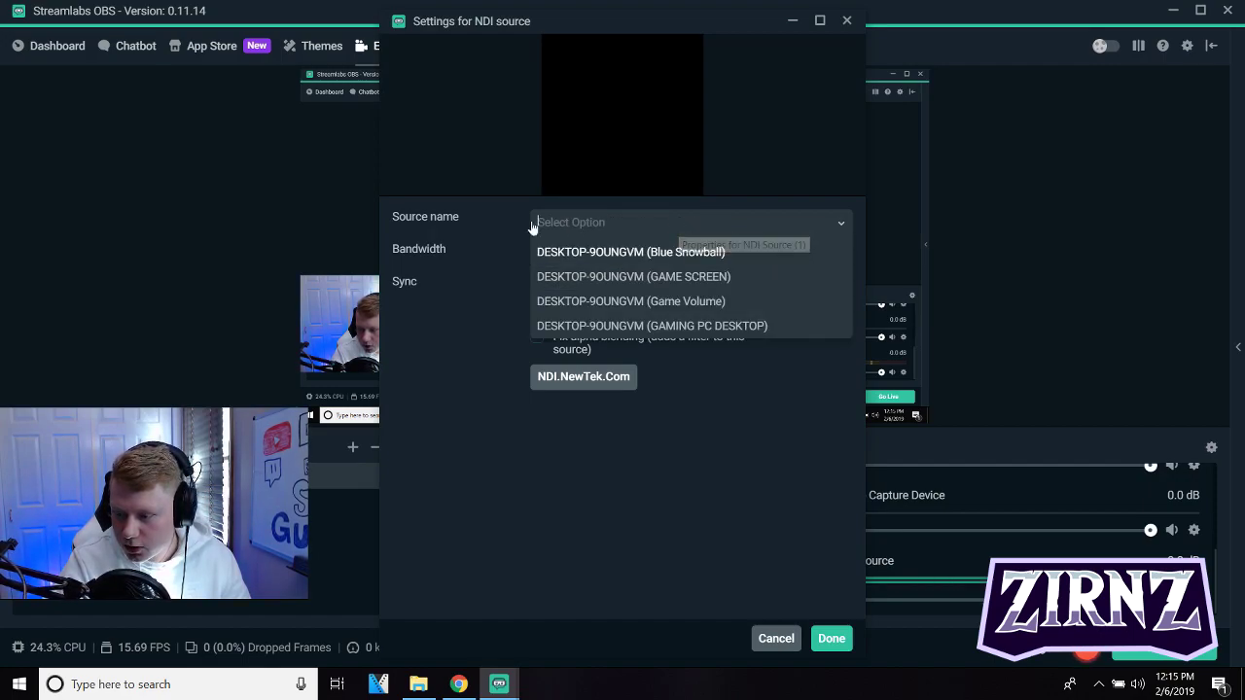
left_click(690, 331)
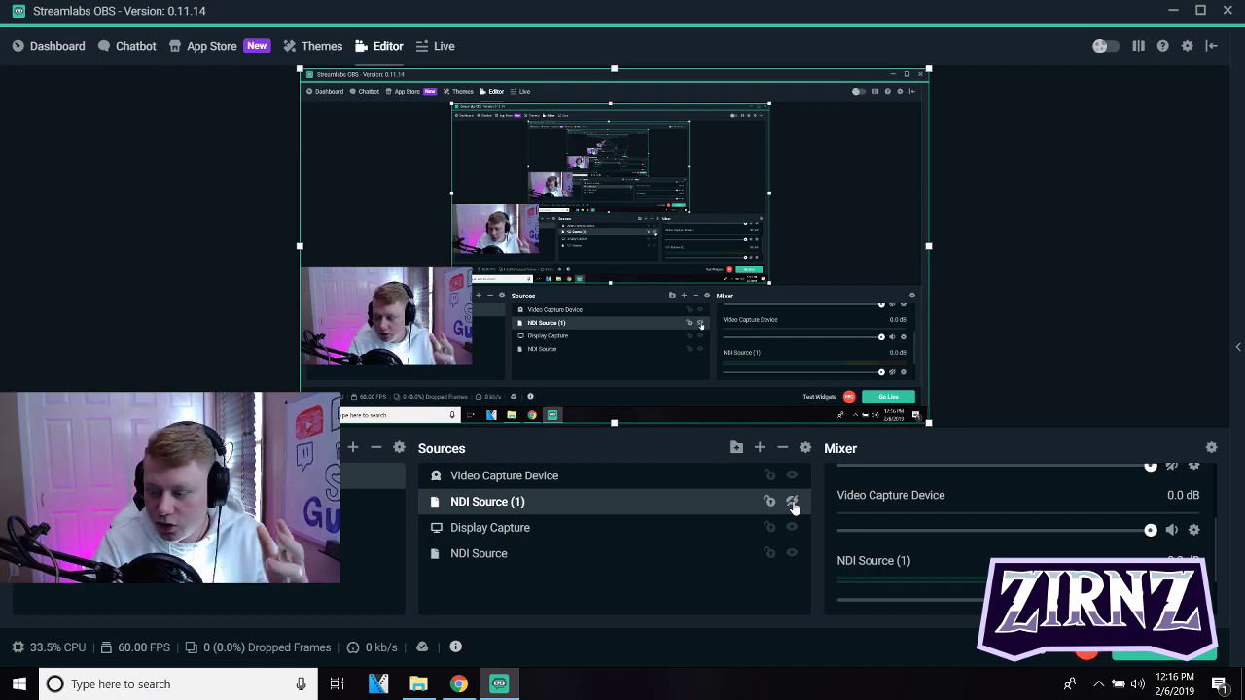
Step: Toggle the eye icon of NDI Source (1) in the Sources list
left_click(793, 503)
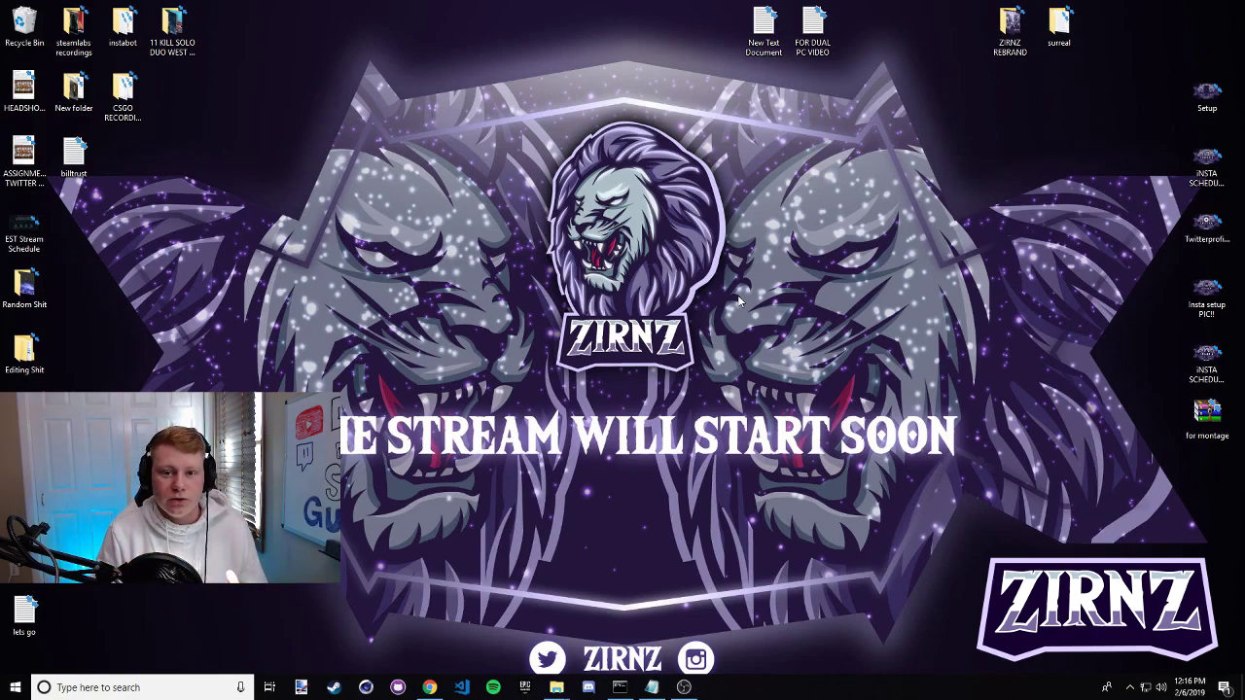
Step: Open Windows Defender Firewall's allowed apps list and unlock it with Change settings
left_click(134, 689)
type("windows")
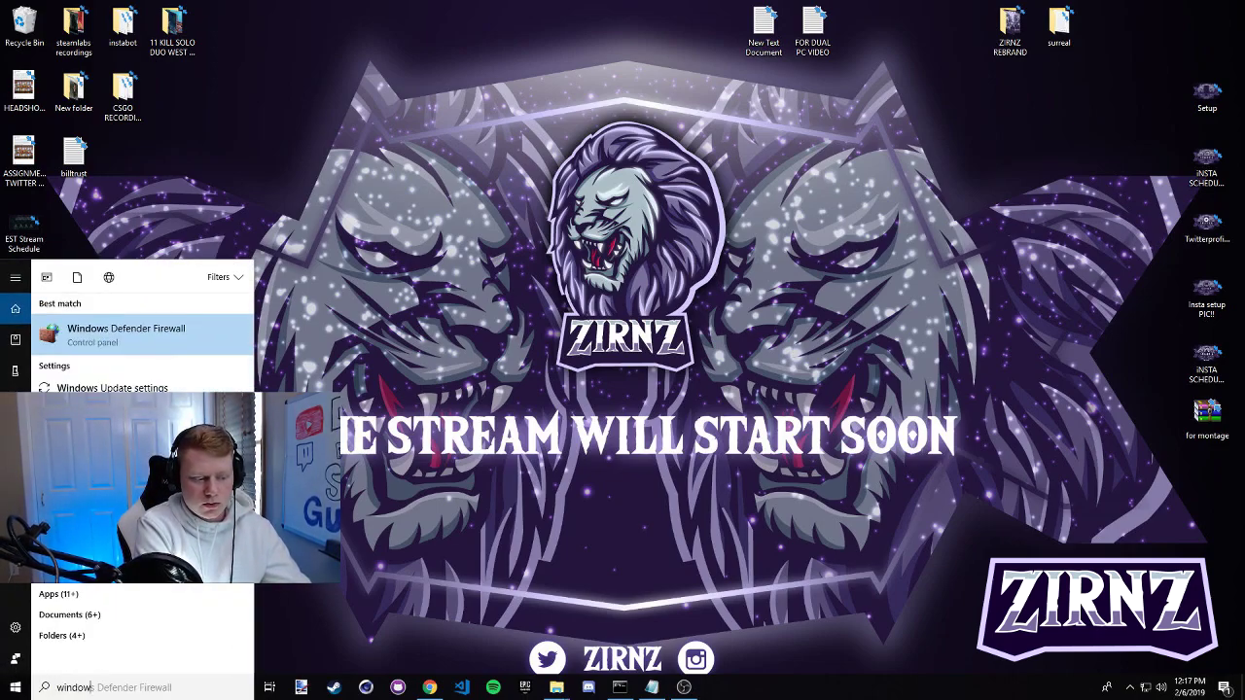
type(" defender firewall")
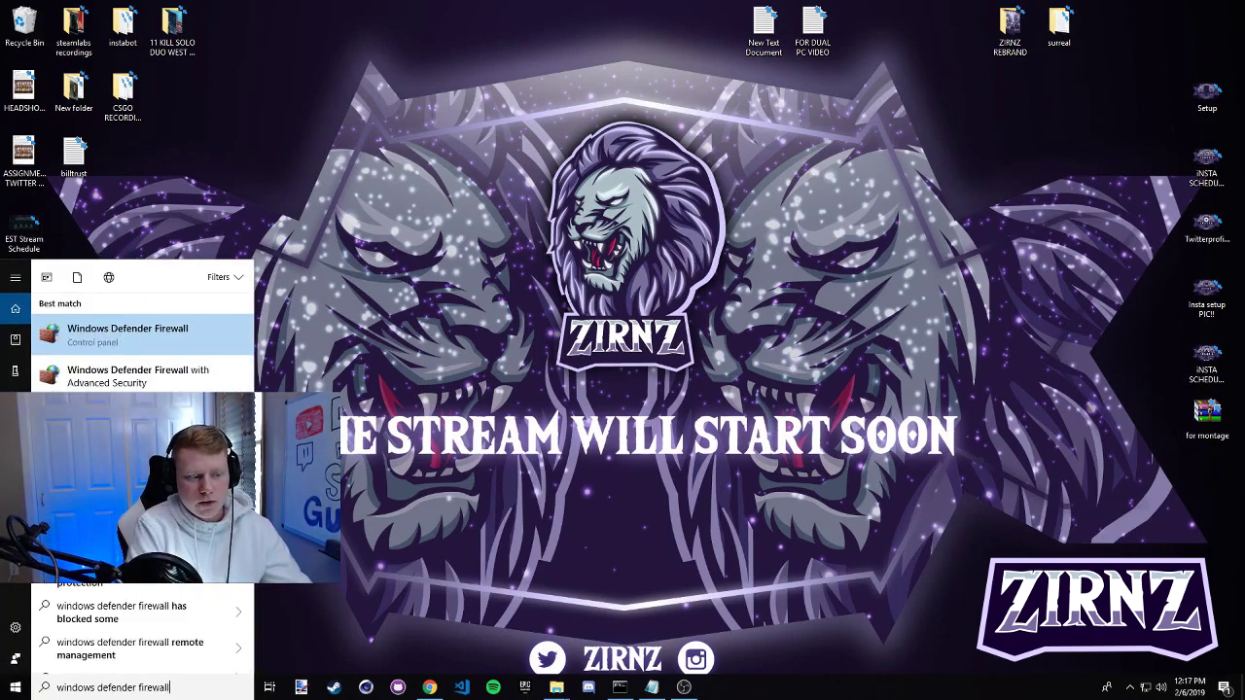
left_click(134, 346)
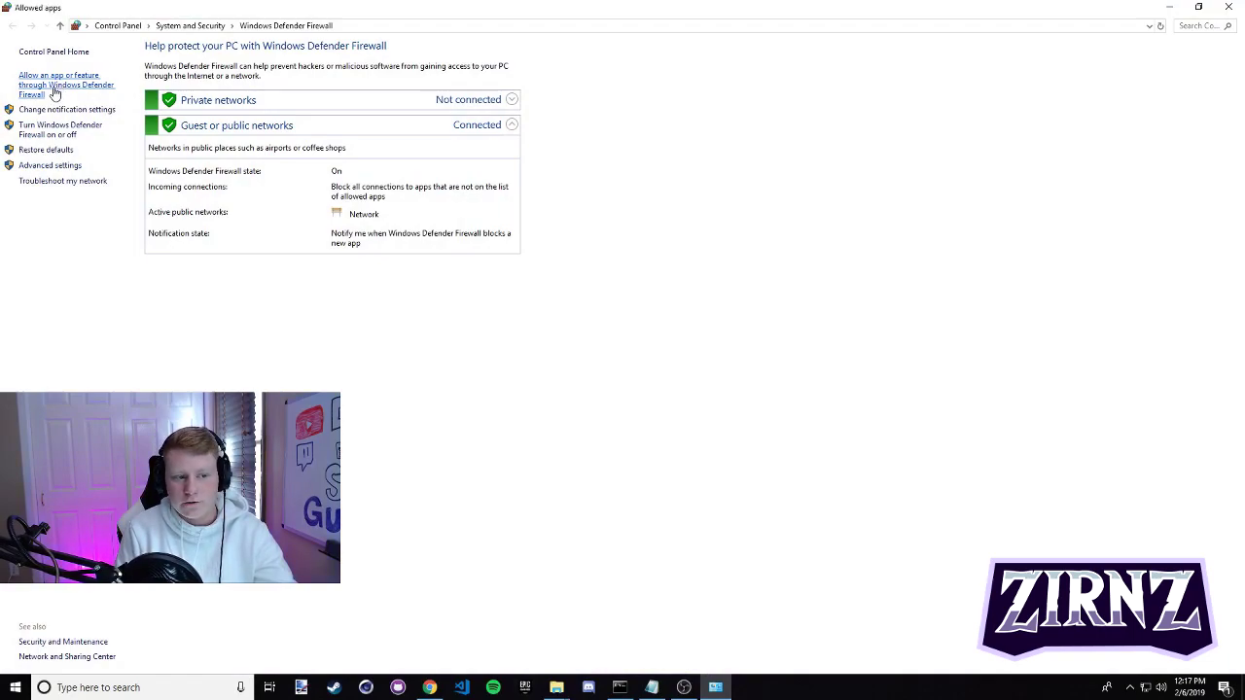
left_click(54, 90)
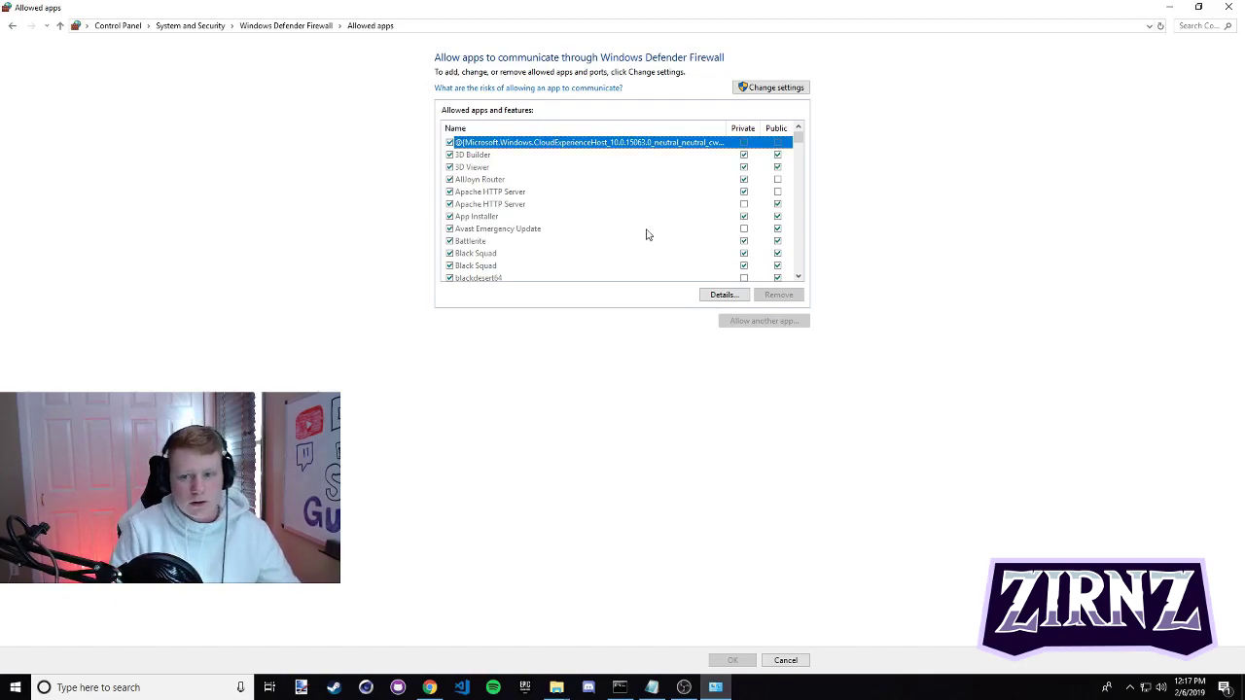
left_click(784, 87)
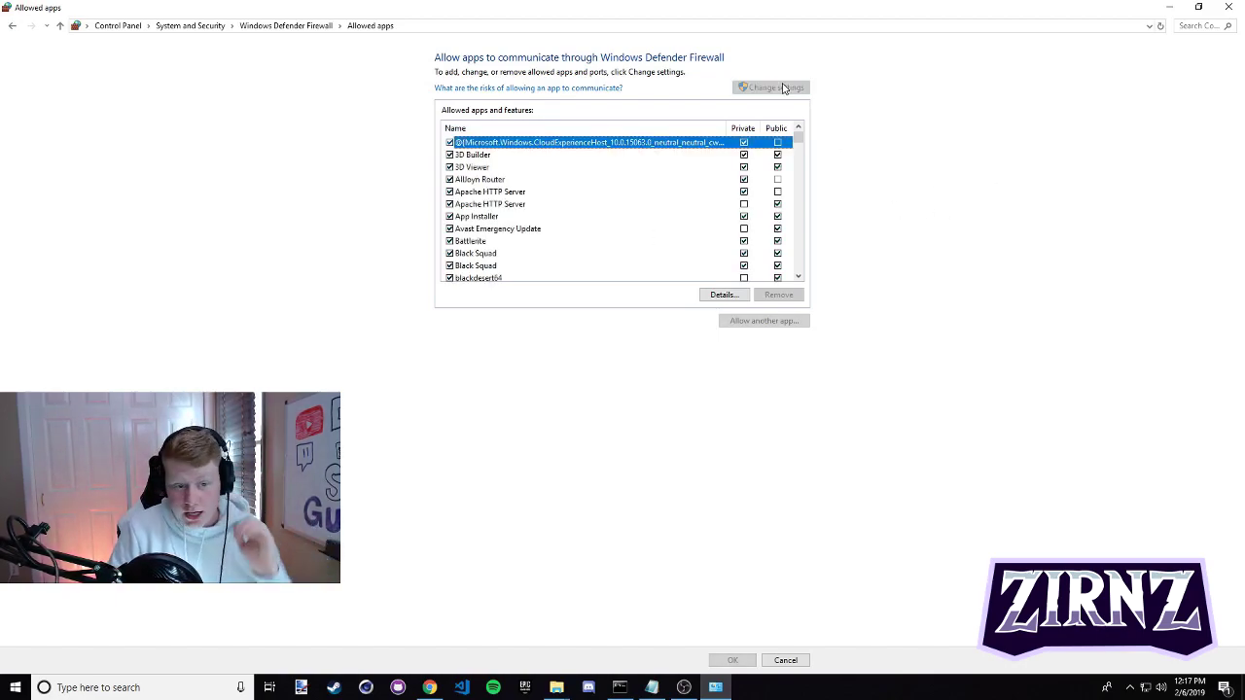
Step: Make sure both obs64 entries are allowed on Private and Public networks
scroll(639, 205, "down", 15)
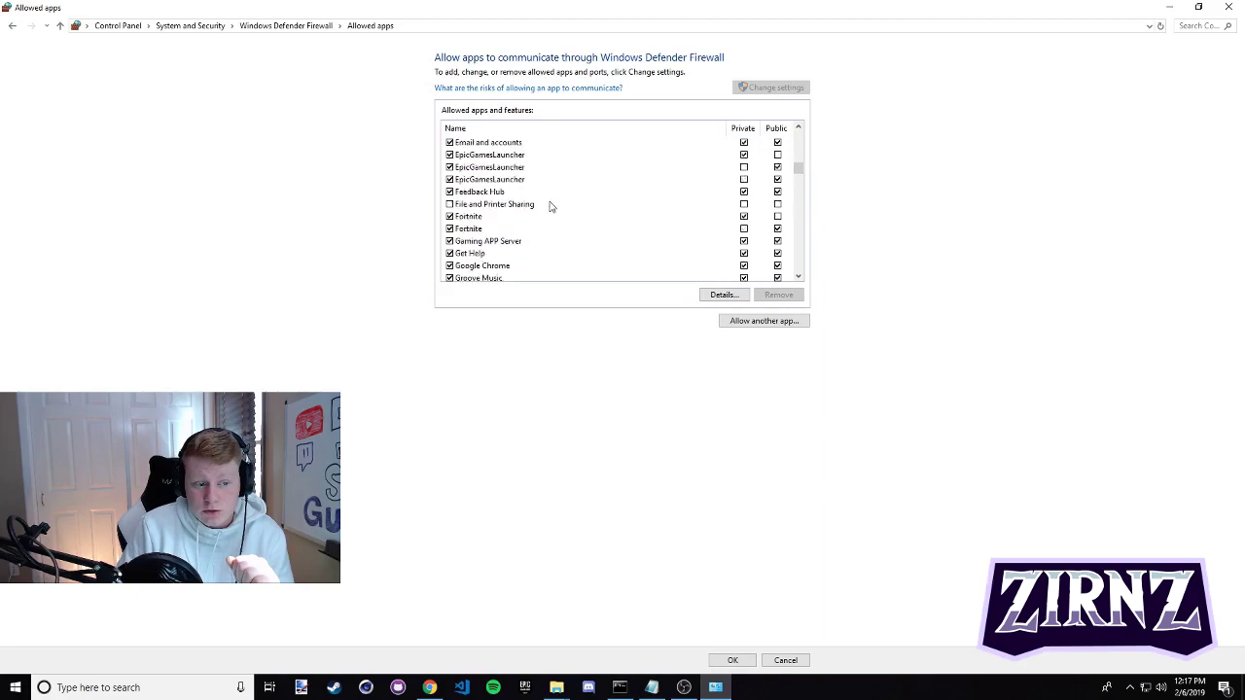
scroll(548, 205, "down", 12)
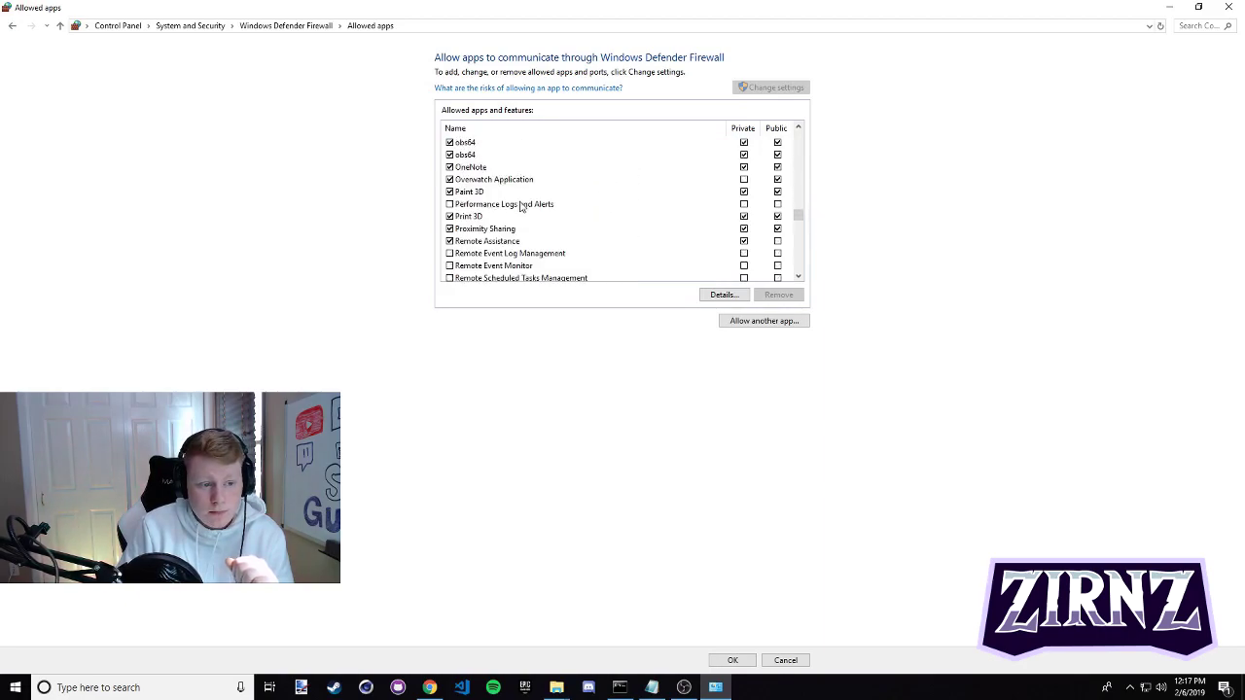
left_click(482, 183)
left_click(484, 192)
left_click(486, 181)
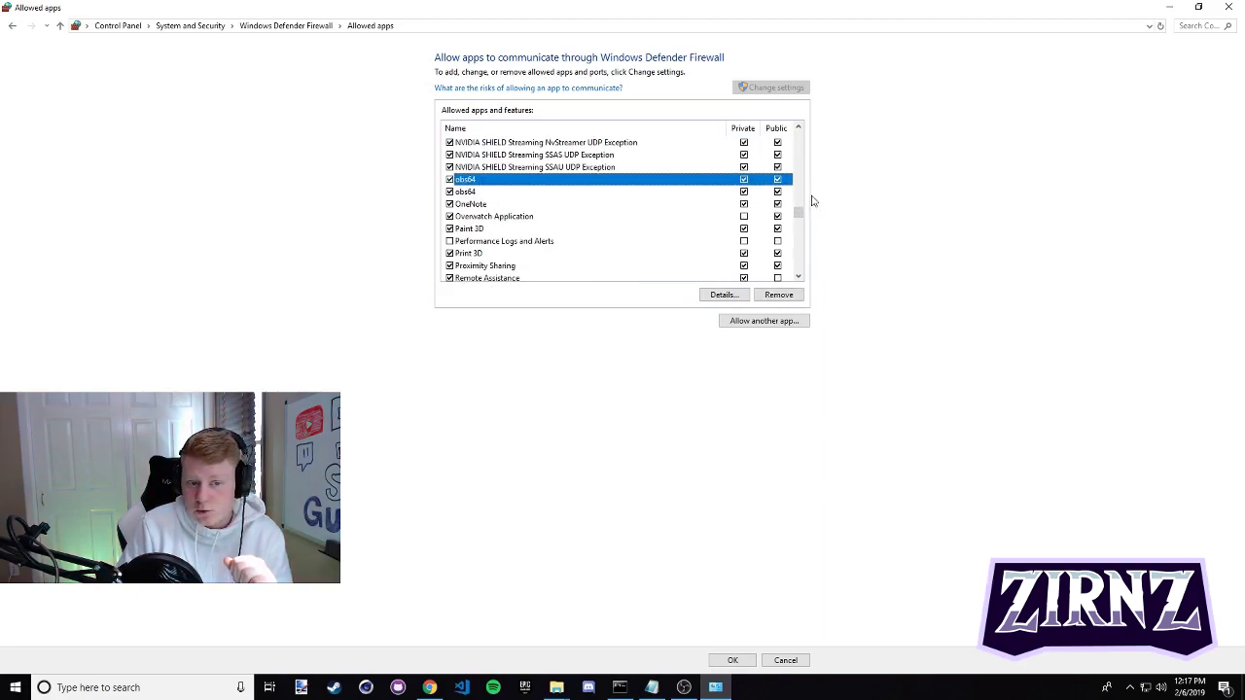
left_click(712, 191)
left_click(764, 183)
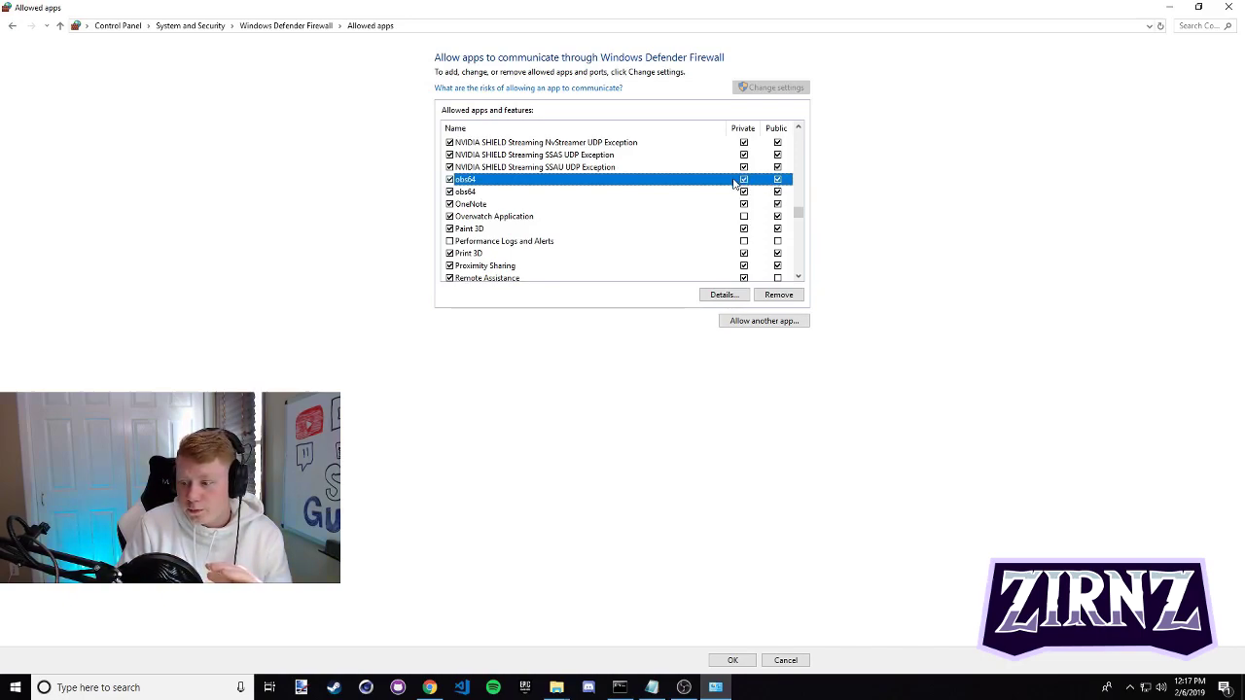
left_click(761, 192)
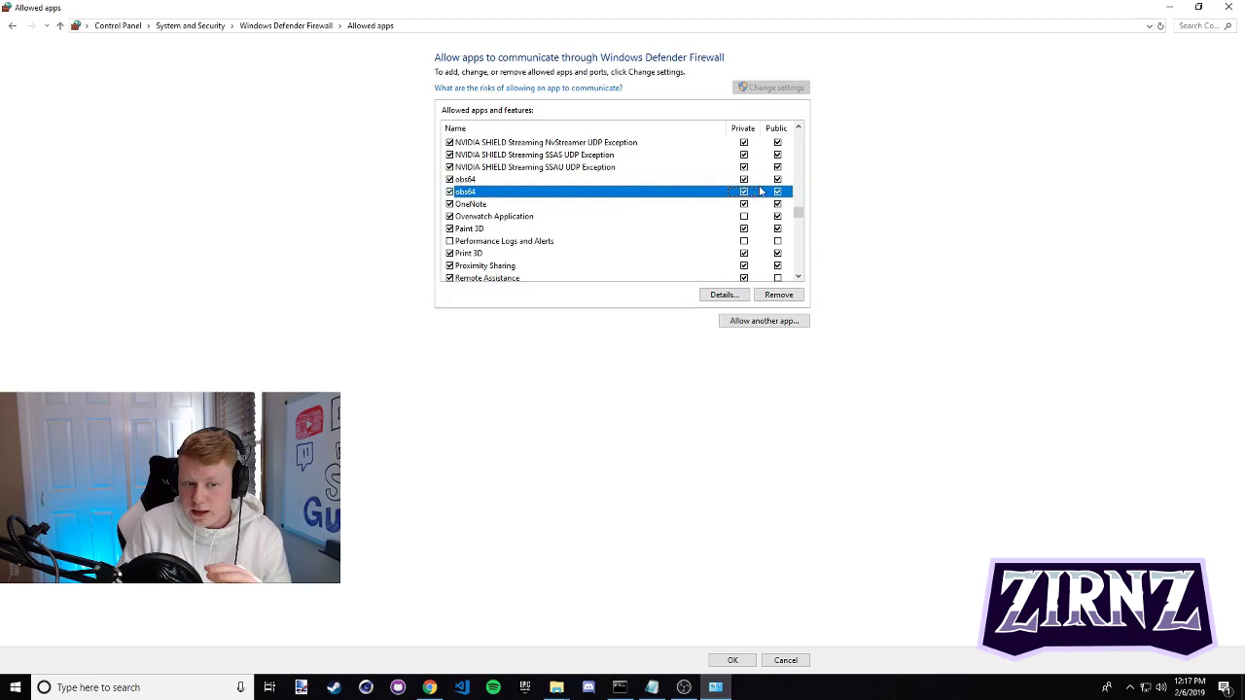
left_click(757, 180)
left_click(686, 192)
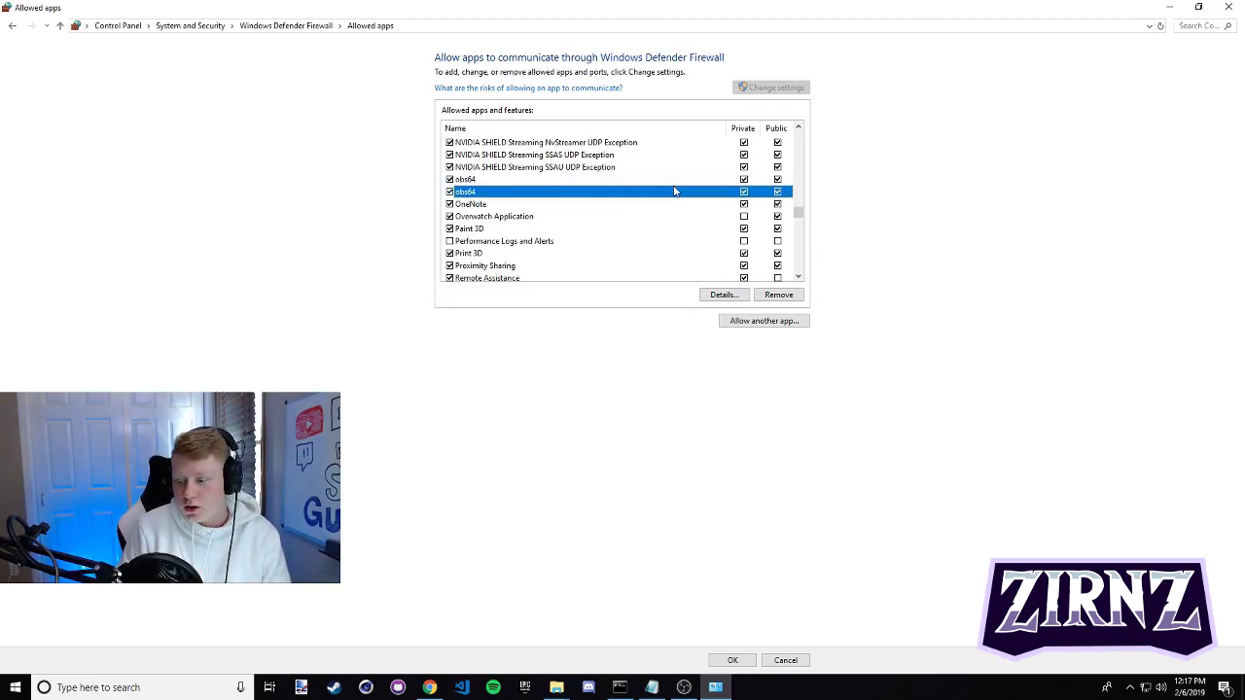
left_click(1229, 7)
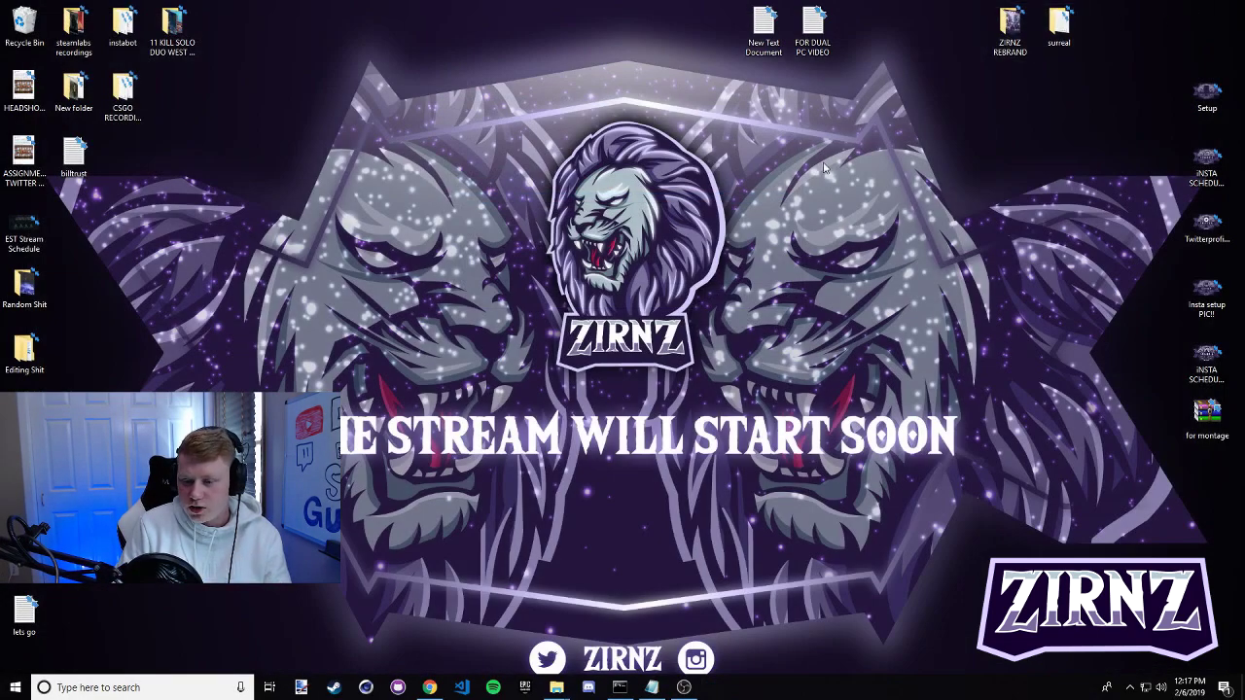